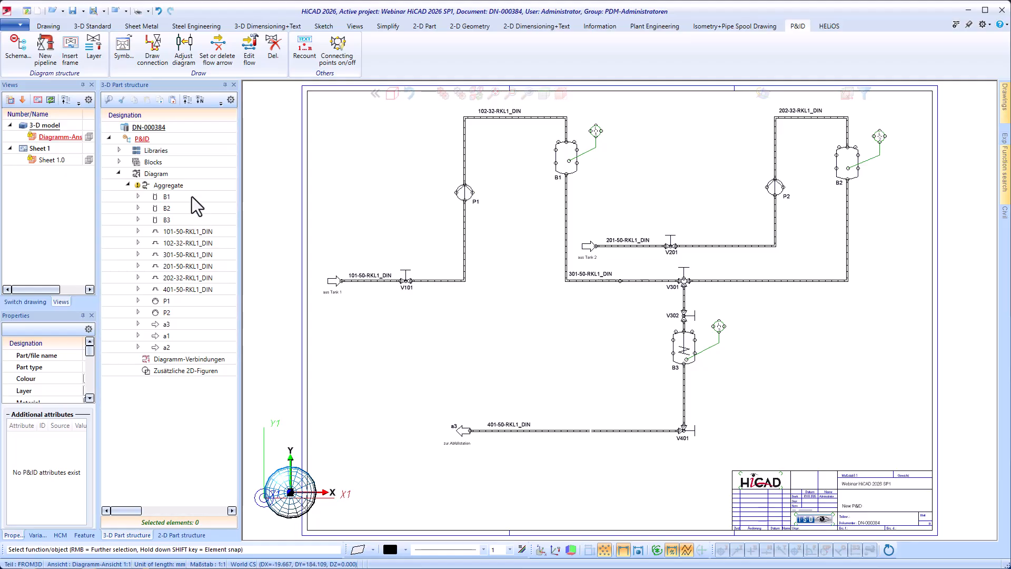
Step: Add a new pipeline connection style named Raw Water in the P&ID project settings
right_click(147, 137)
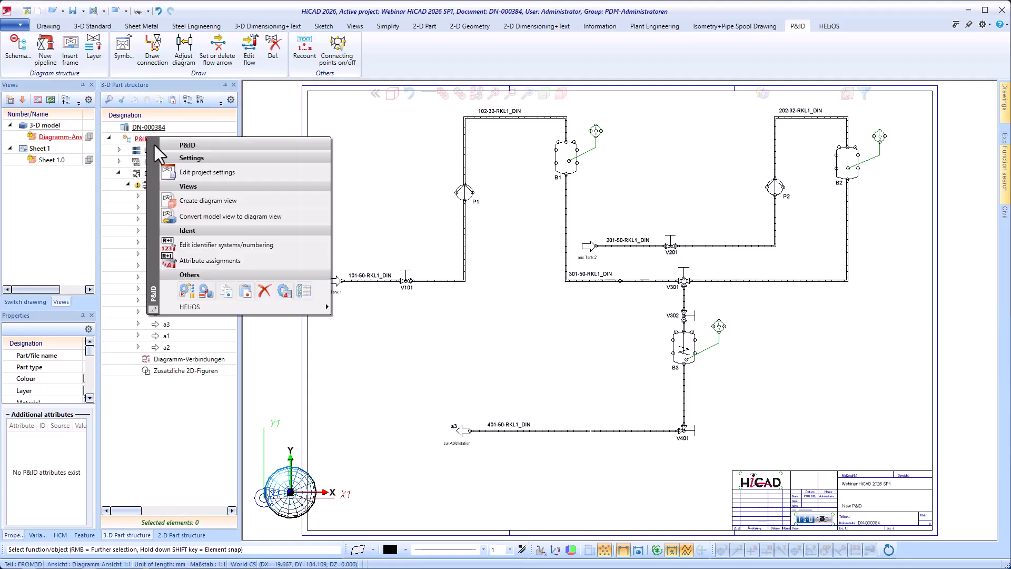
left_click(201, 172)
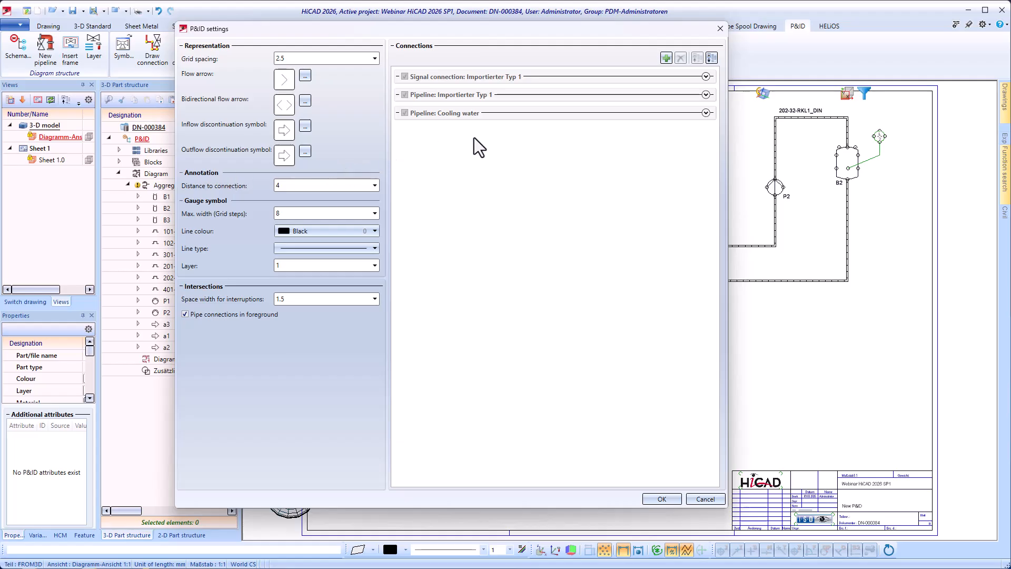
left_click(706, 113)
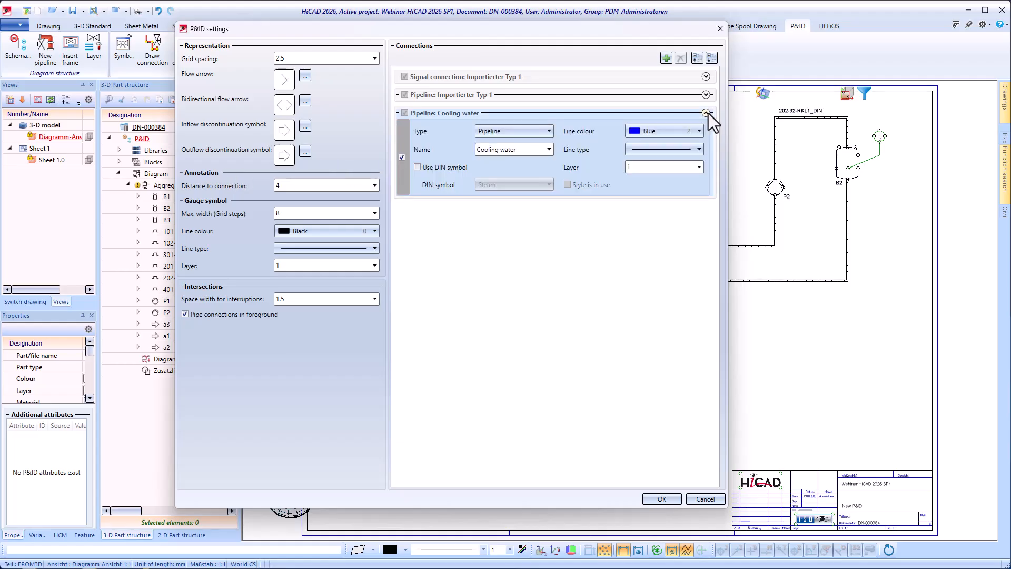
left_click(665, 58)
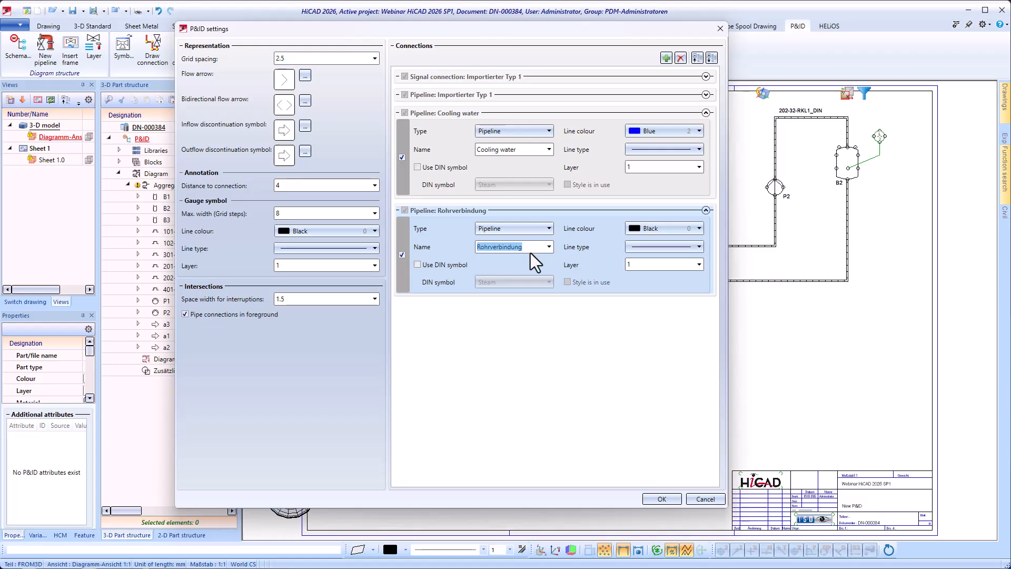
type("Raw Water")
left_click(417, 264)
left_click(549, 283)
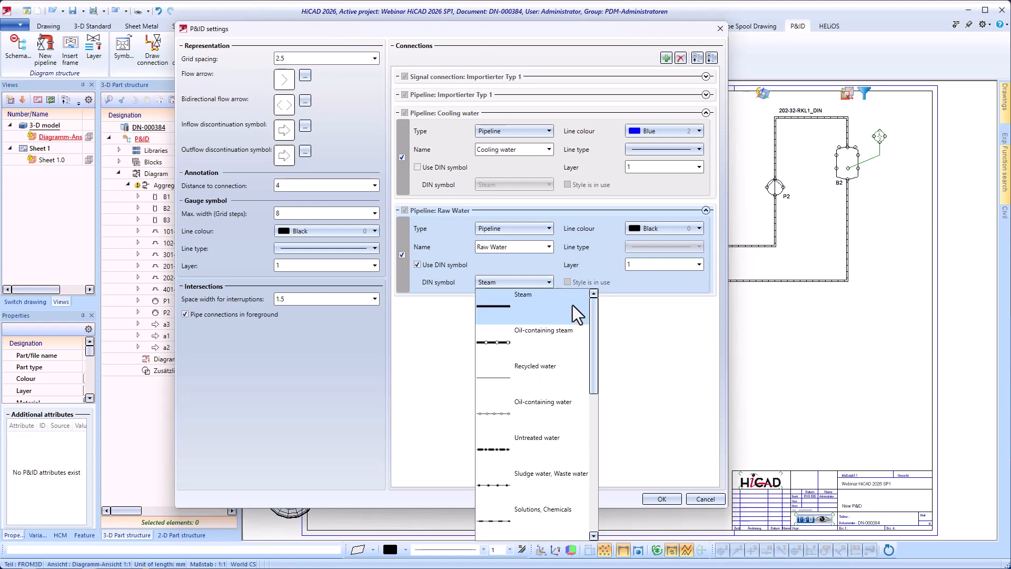
mouse_move(595, 321)
left_mouse_down()
mouse_move(592, 394)
mouse_move(596, 334)
left_mouse_up()
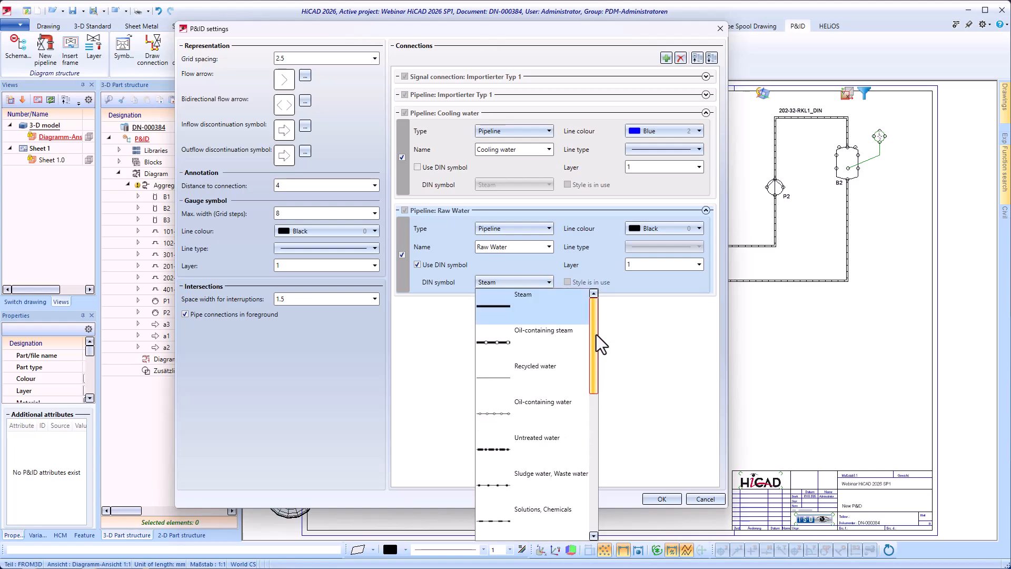
left_click(419, 265)
left_click(418, 265)
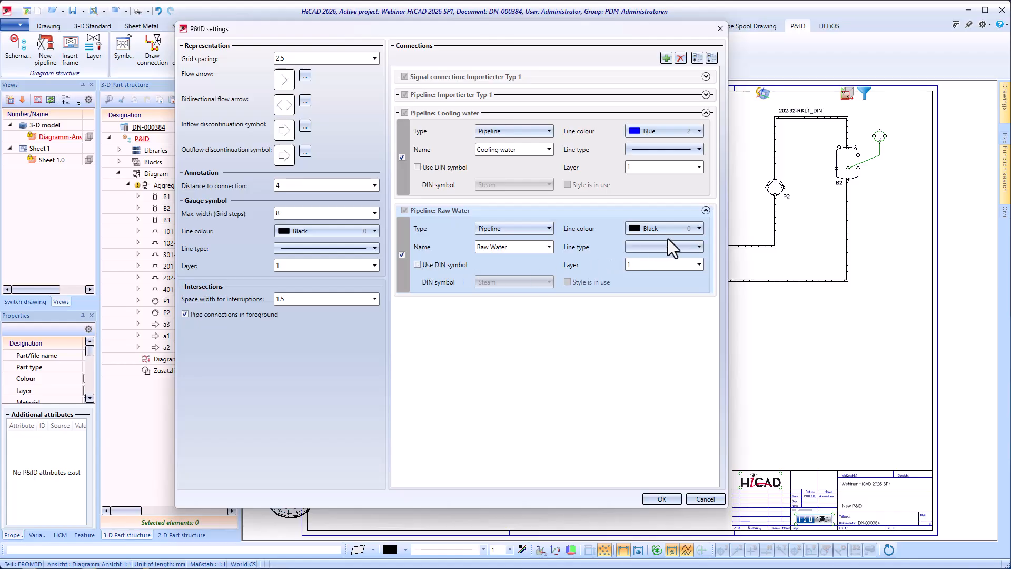
Step: Set the Raw Water pipeline's line colour to Dark Green and apply the project settings
left_click(680, 229)
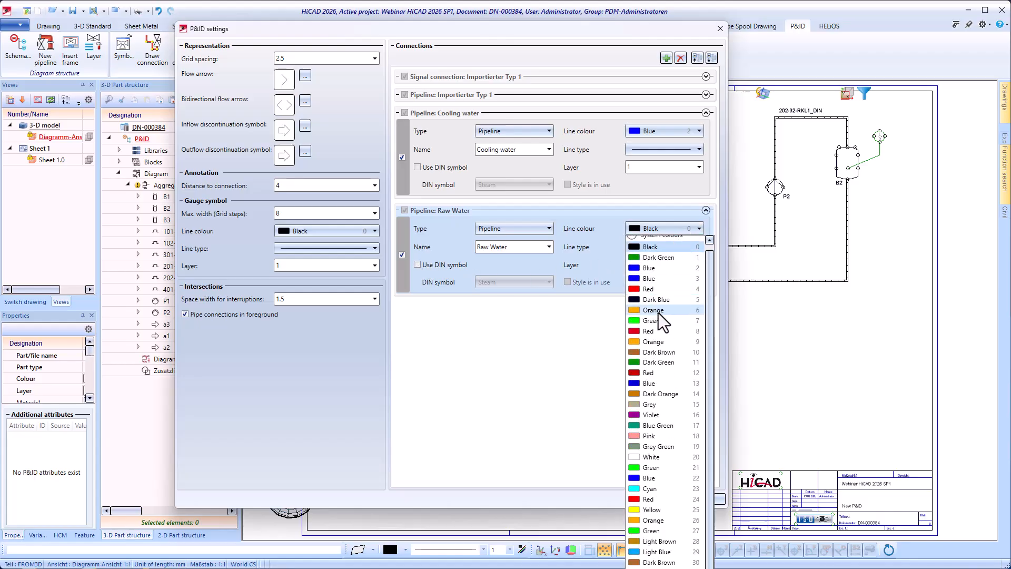
left_click(659, 259)
left_click(699, 250)
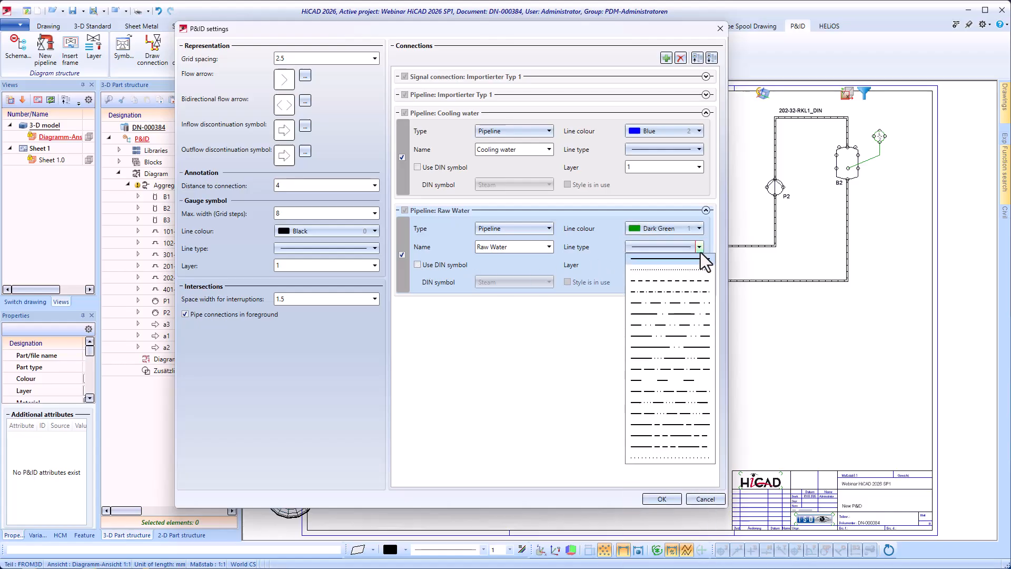
left_click(700, 250)
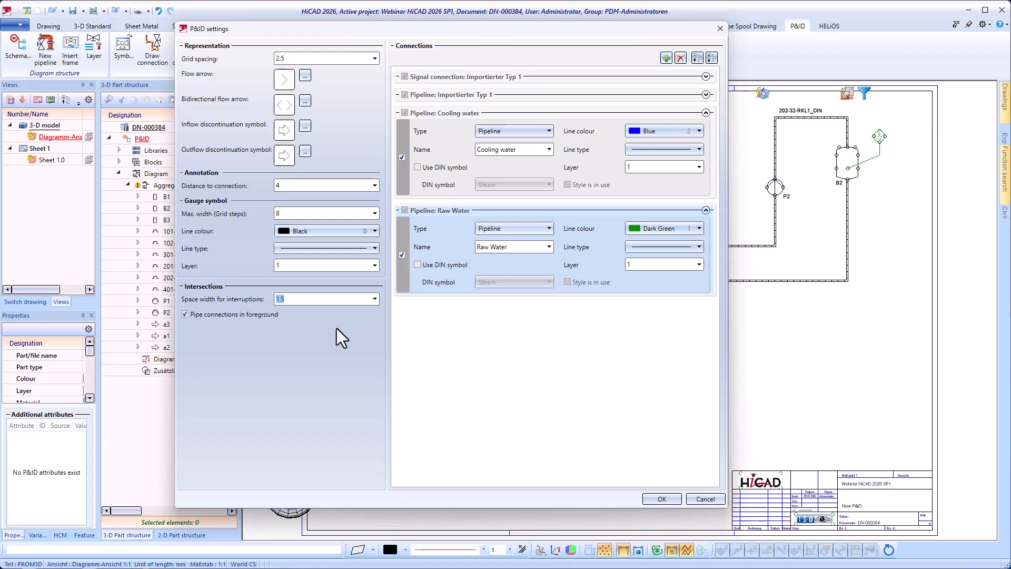
left_click(661, 499)
Step: Review the designation rule options and counter definitions in the P&ID project's identifier systems and numbering
right_click(148, 141)
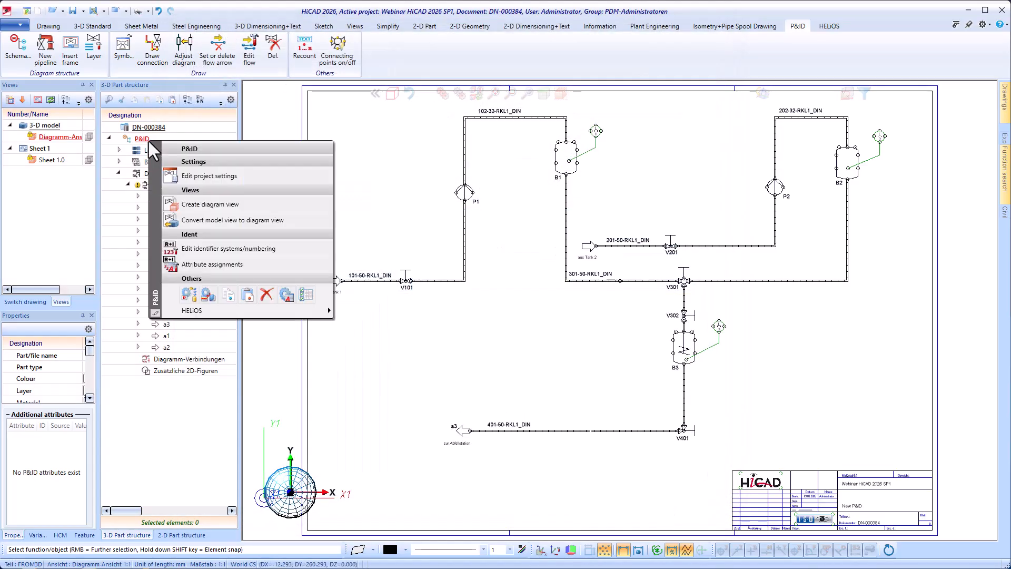
left_click(214, 246)
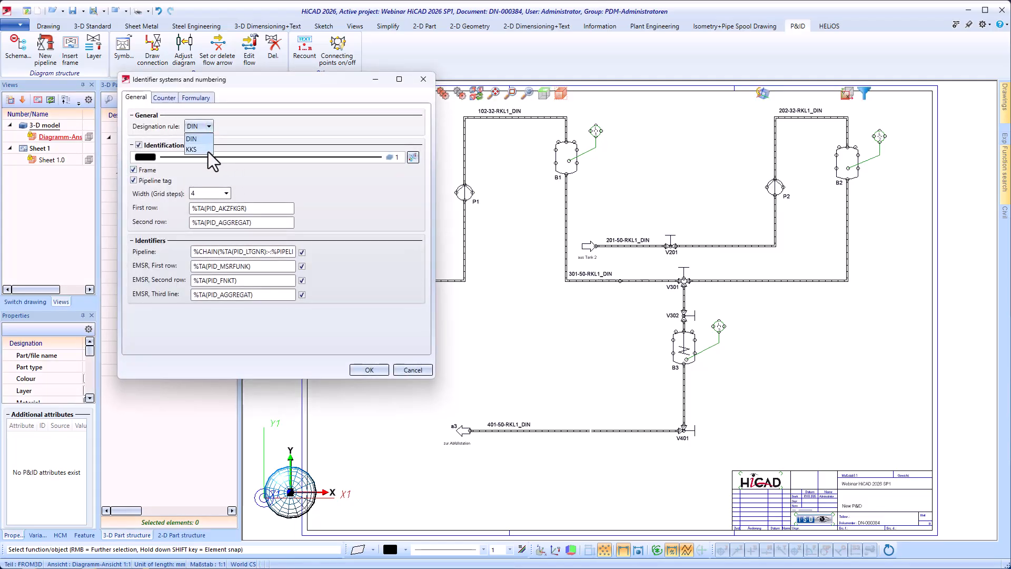
left_click(226, 134)
left_click(161, 98)
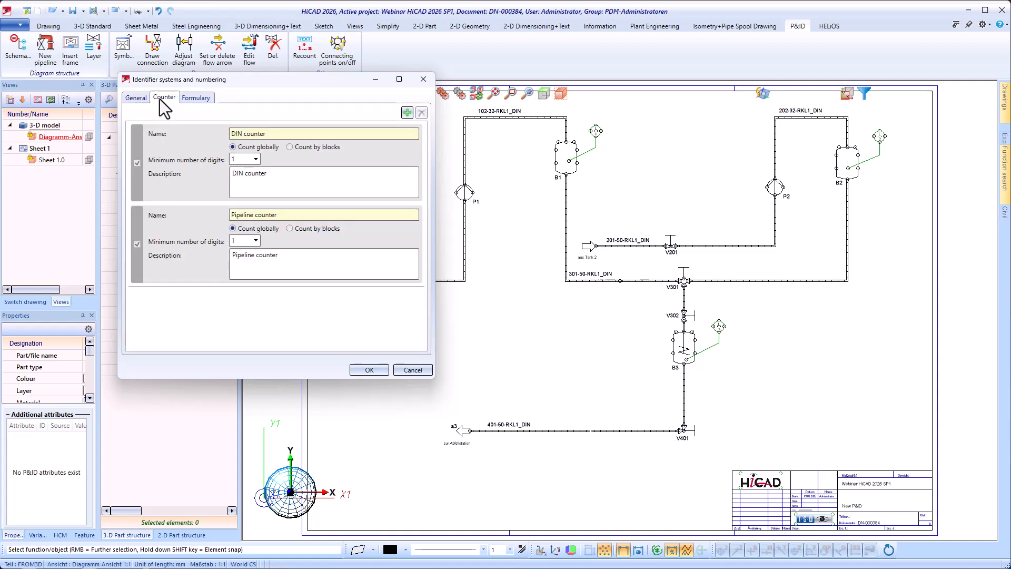
left_click(368, 369)
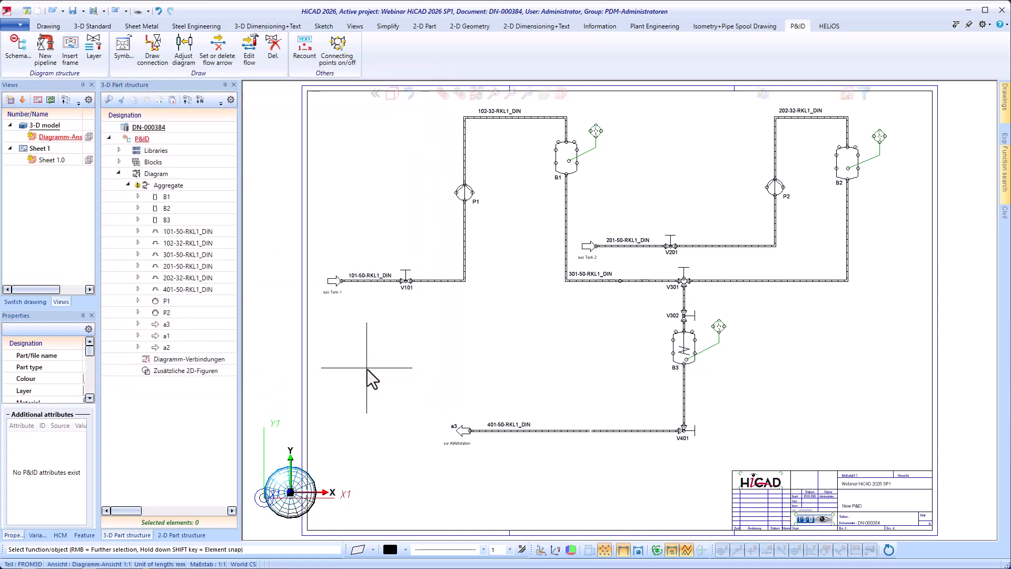
Step: Review the symbol types under components, other components, and connection and pipe parts in the P&ID attribute assignments
right_click(147, 140)
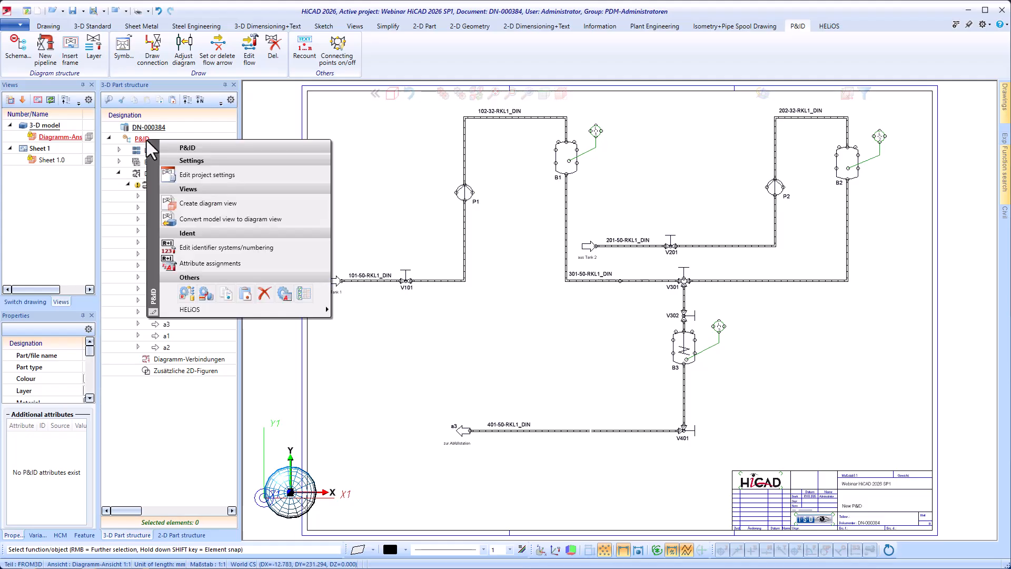
left_click(213, 264)
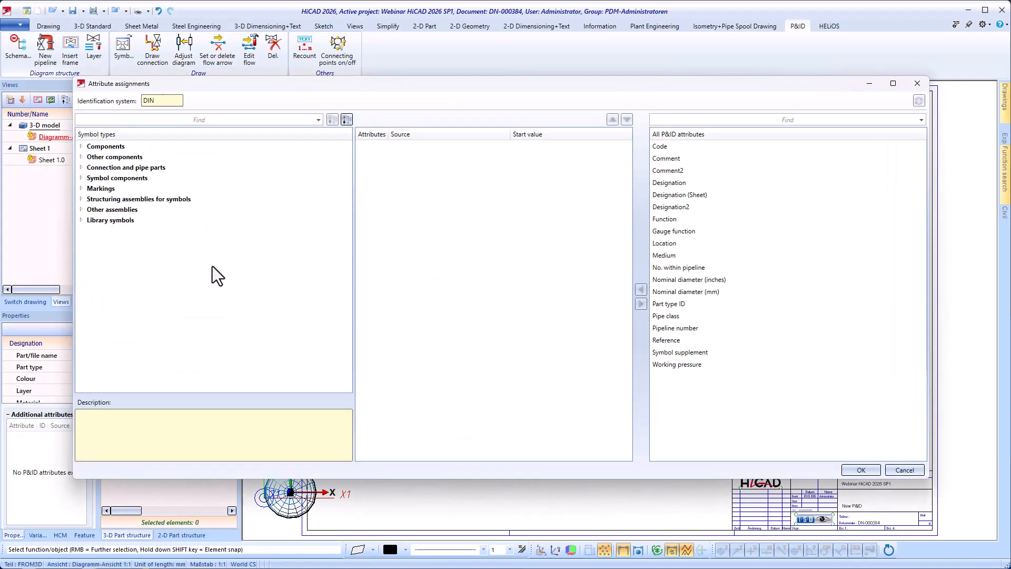
left_click(82, 147)
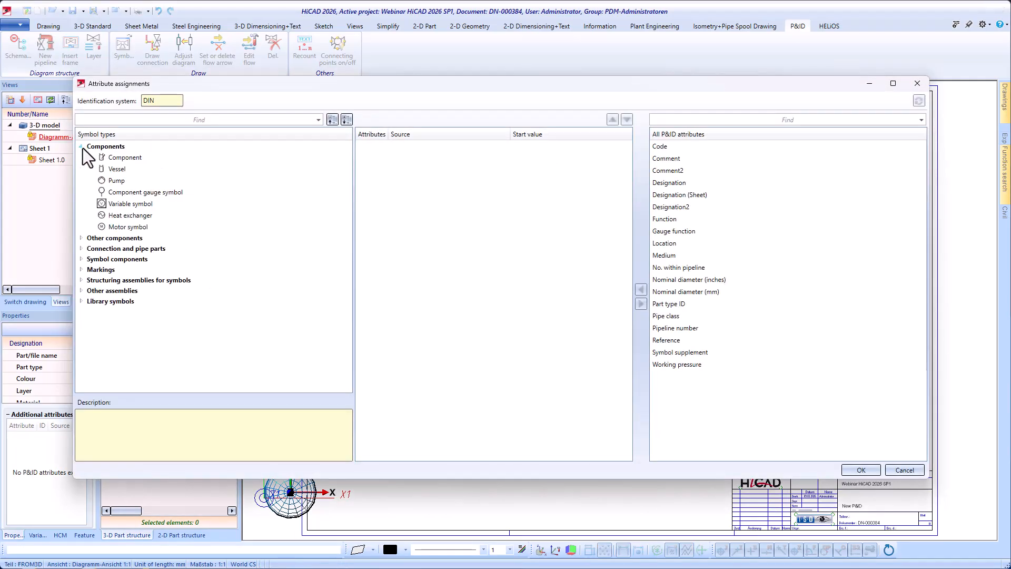
left_click(81, 238)
left_click(81, 295)
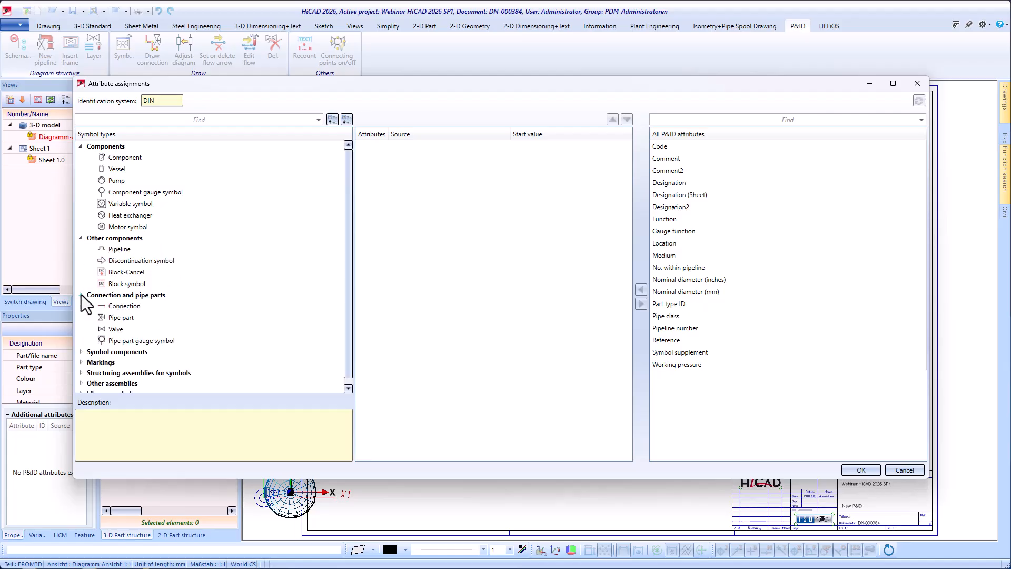
left_click(859, 469)
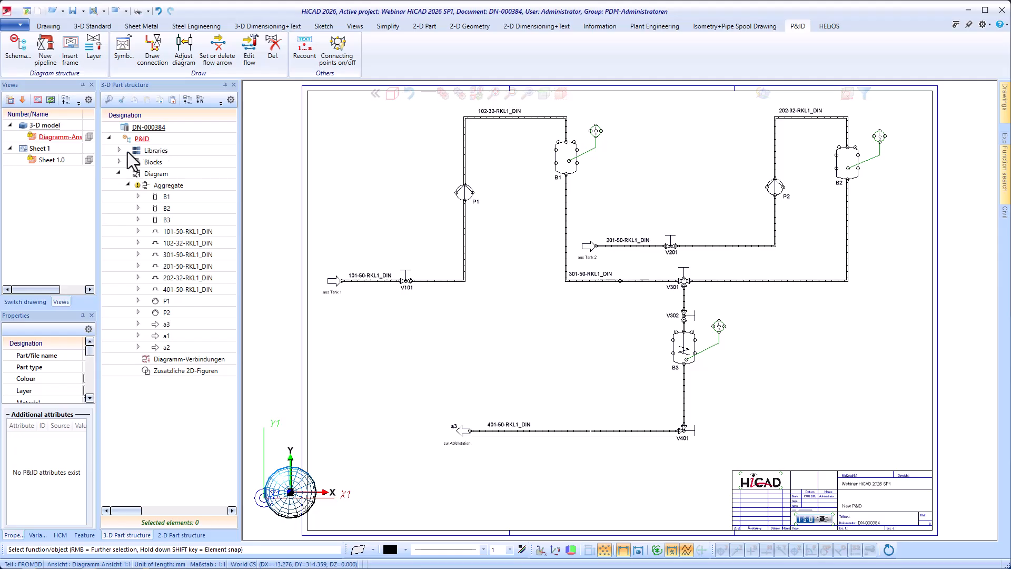
Step: Look through the symbol libraries assigned to the P&ID project
left_click(119, 150)
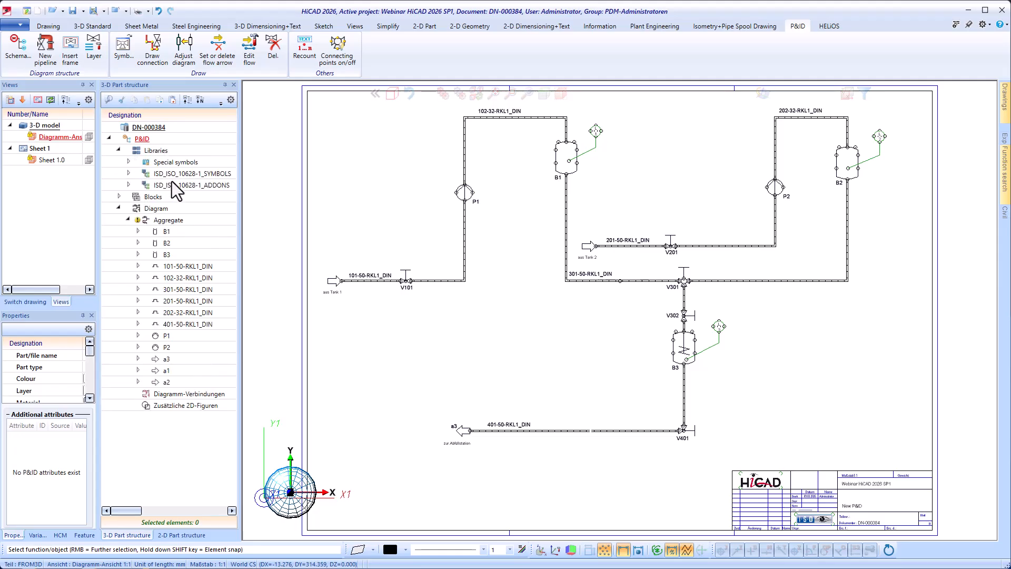
left_click(178, 184)
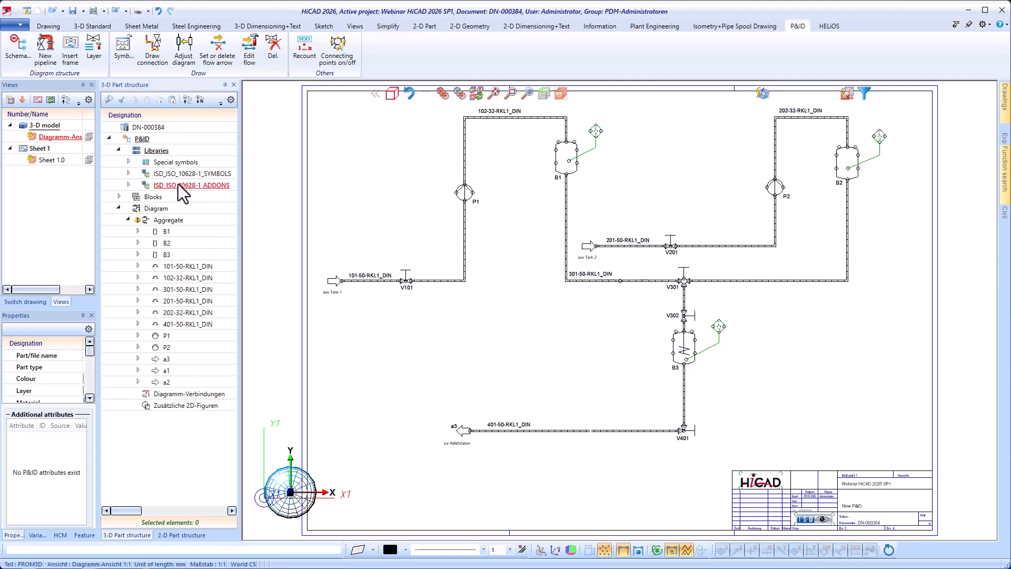
right_click(161, 151)
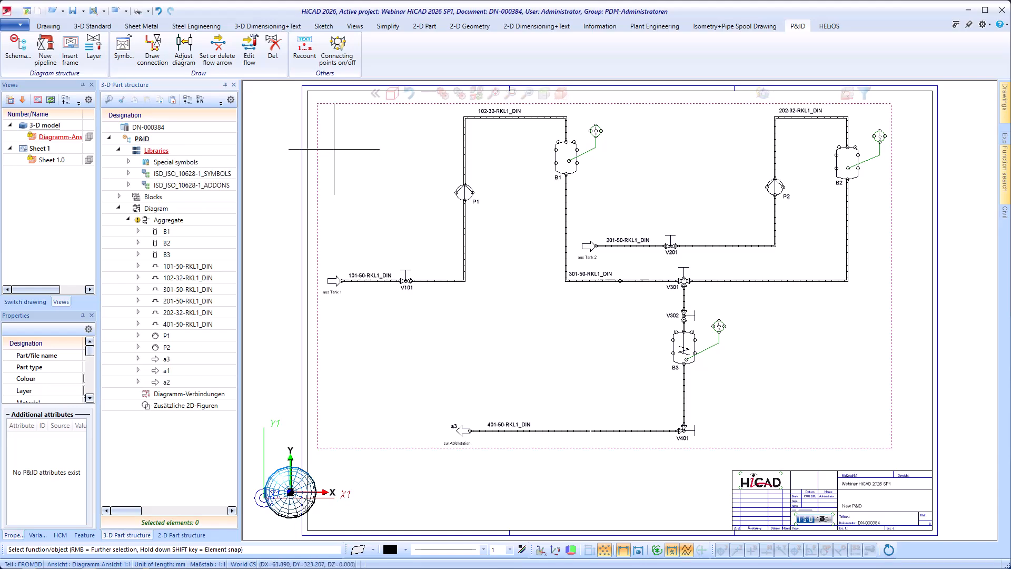
Step: Place two B01 vessel symbols side by side in the free area beside vessel B3, above pipeline 401
left_click(124, 48)
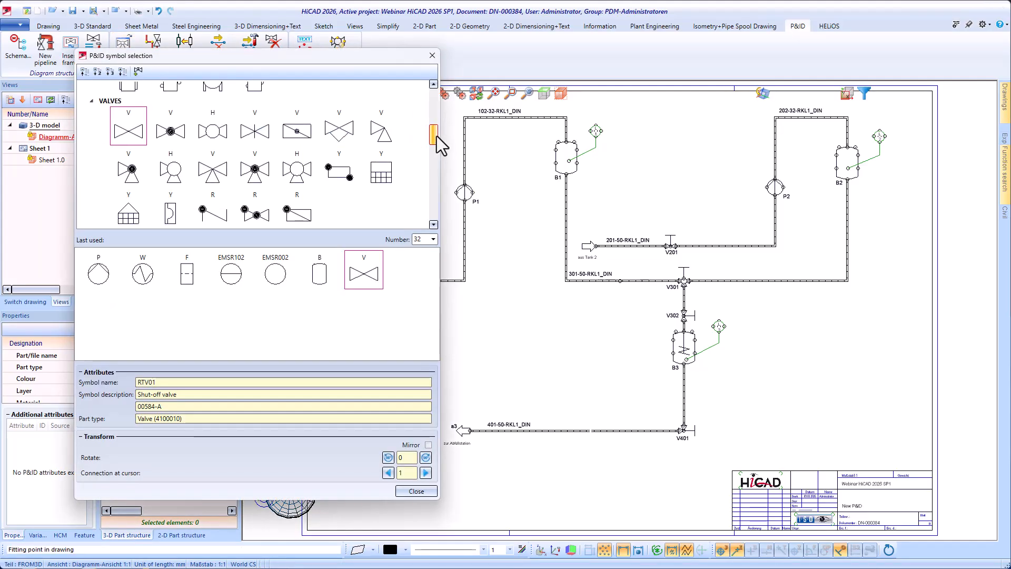
mouse_move(436, 136)
left_mouse_down()
mouse_move(435, 100)
mouse_move(450, 201)
mouse_move(450, 121)
left_mouse_up()
left_click(171, 140)
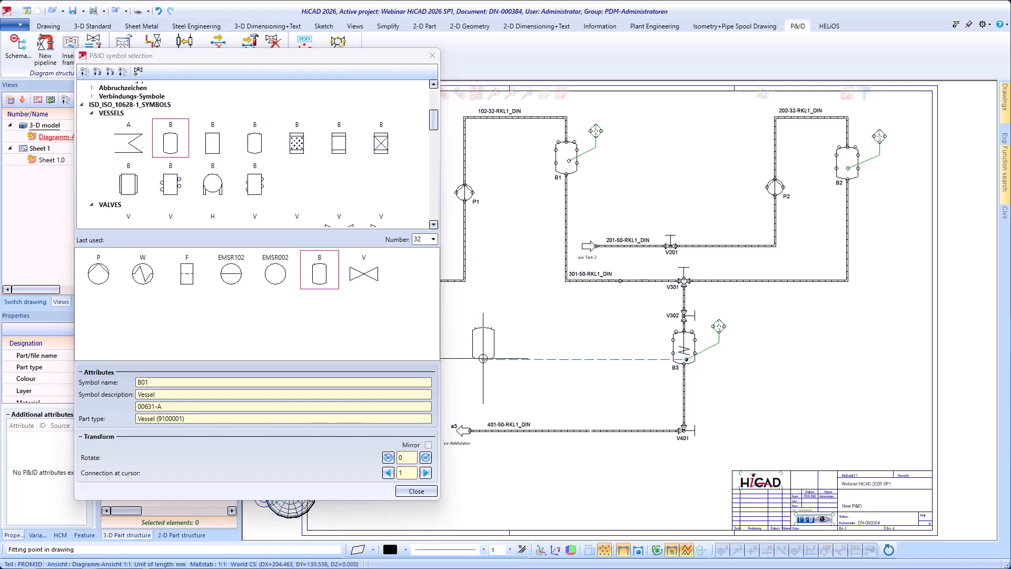
left_click(483, 344)
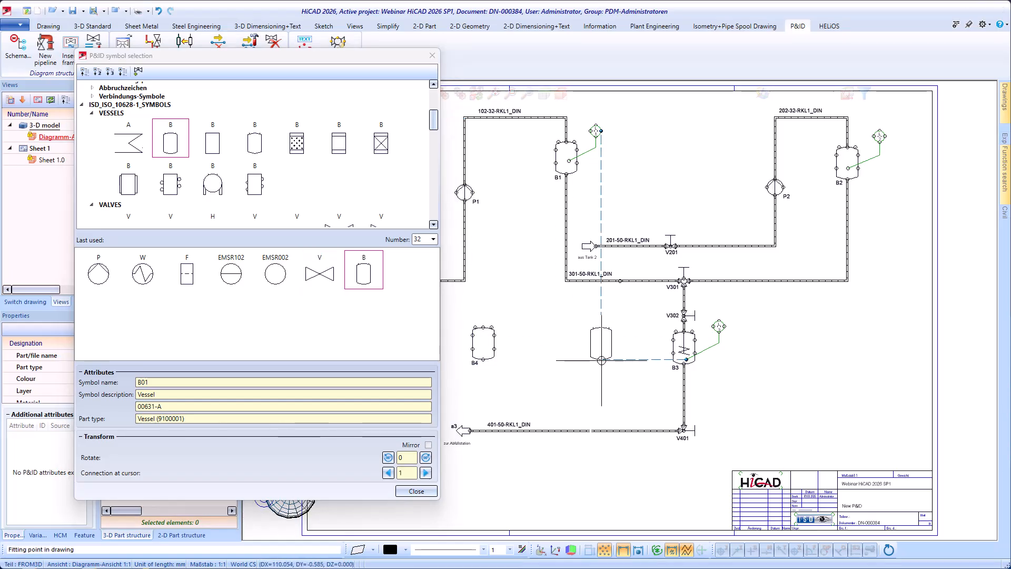
left_click(601, 360)
key("Escape")
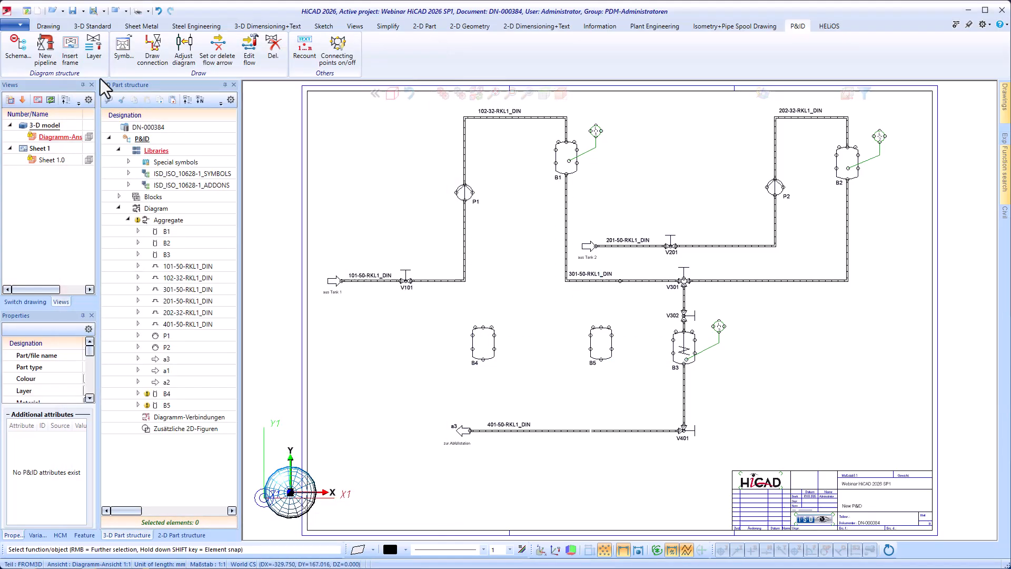
Step: Create a new pipeline with number 123 and the Cooling water pipe connection style
left_click(45, 52)
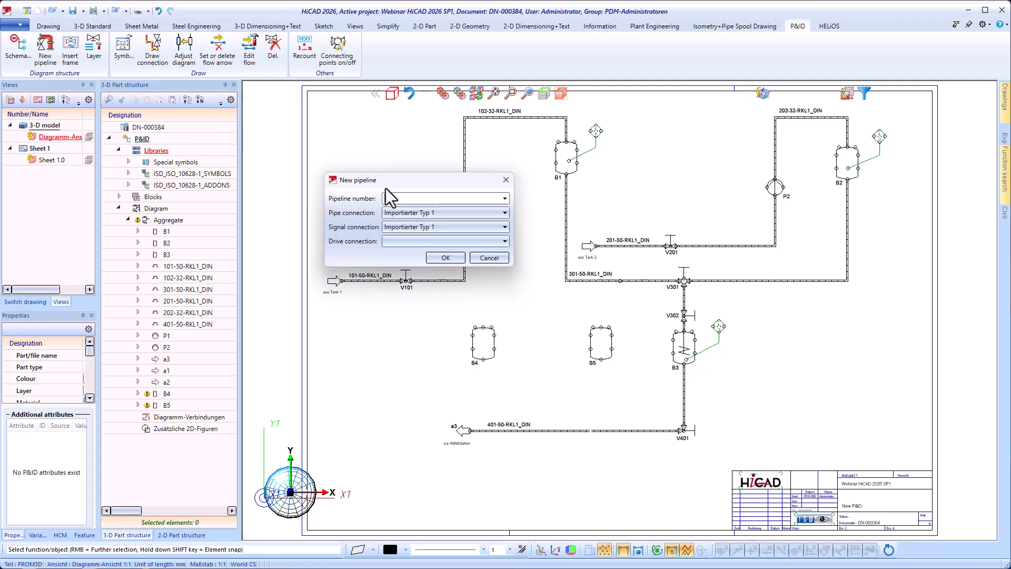
type("123")
left_click(435, 214)
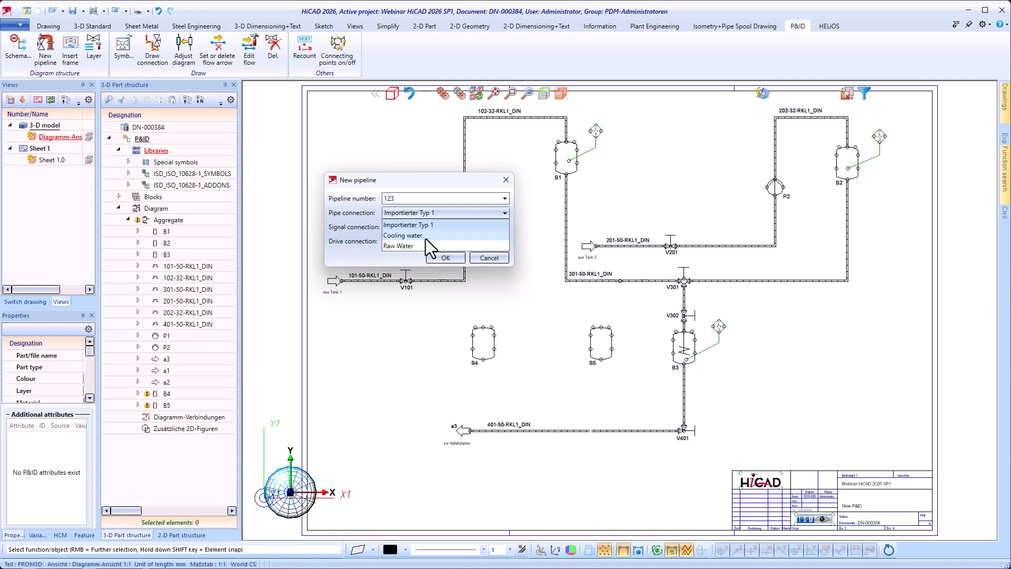
left_click(426, 239)
left_click(445, 258)
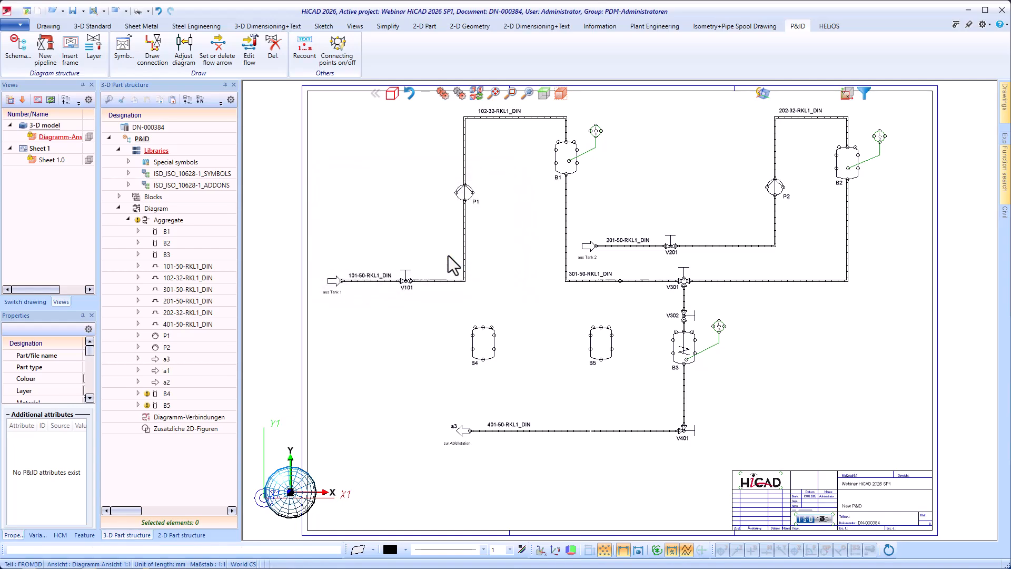
Step: Draw a pipe connection for pipeline 123 from vessel B4's left side, around below pipeline 401, to the bottom of vessel B5
left_click(154, 53)
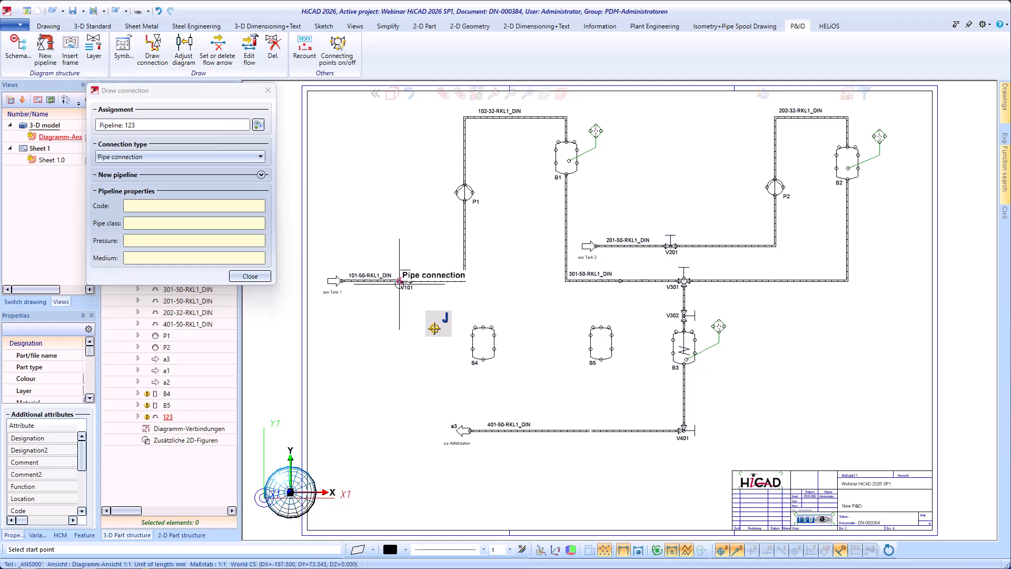
left_click(472, 335)
left_click(357, 492)
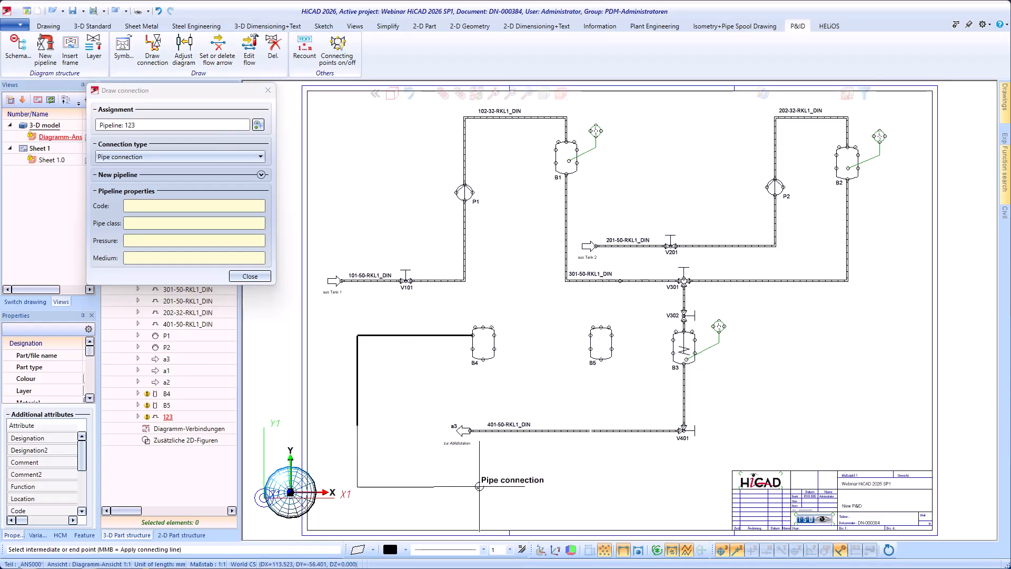
left_click(601, 359)
middle_click(631, 387)
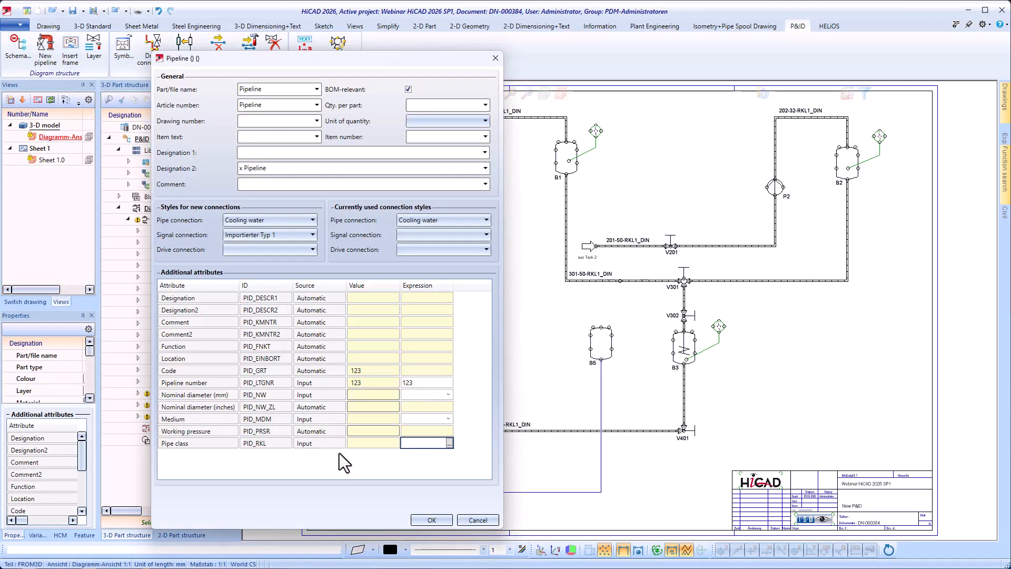
Step: Assign pipe class 16CA01B1 (RN-00009) to pipeline 123 from the pipe class search
left_click(451, 443)
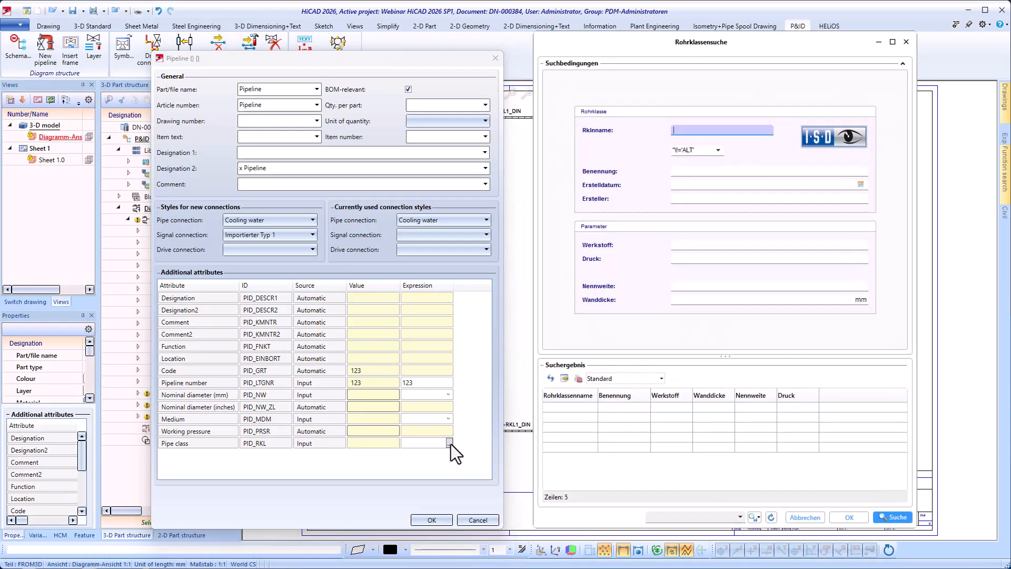
left_click(574, 447)
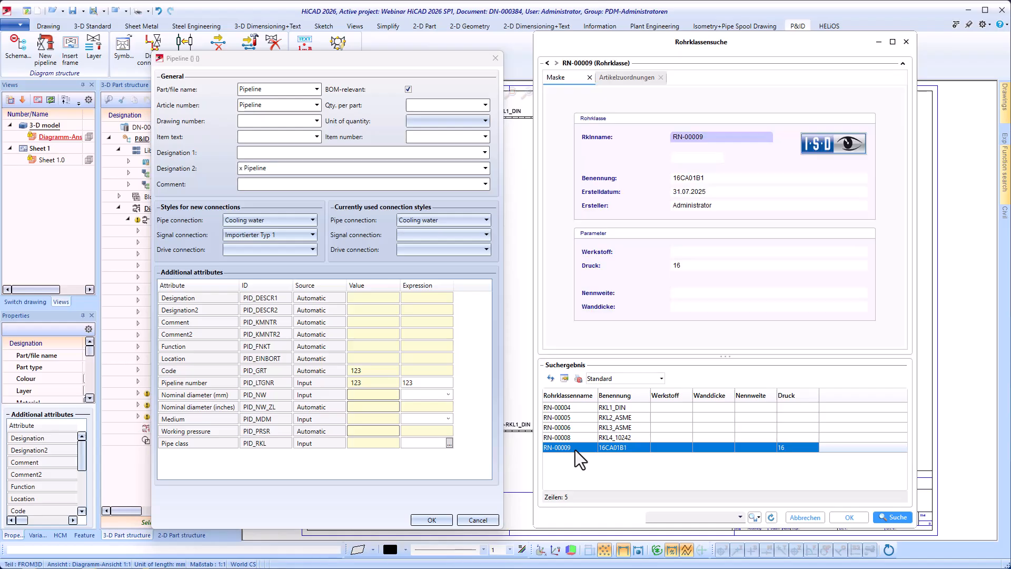
left_click(841, 516)
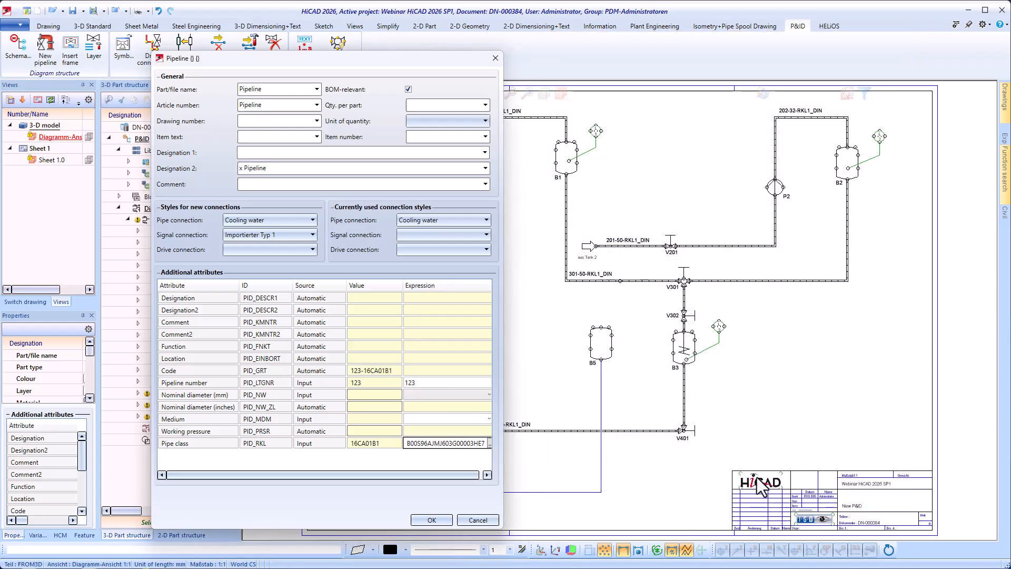
Step: Set the nominal diameter of pipeline 123 to 80 mm and apply the pipeline attributes
left_click(487, 395)
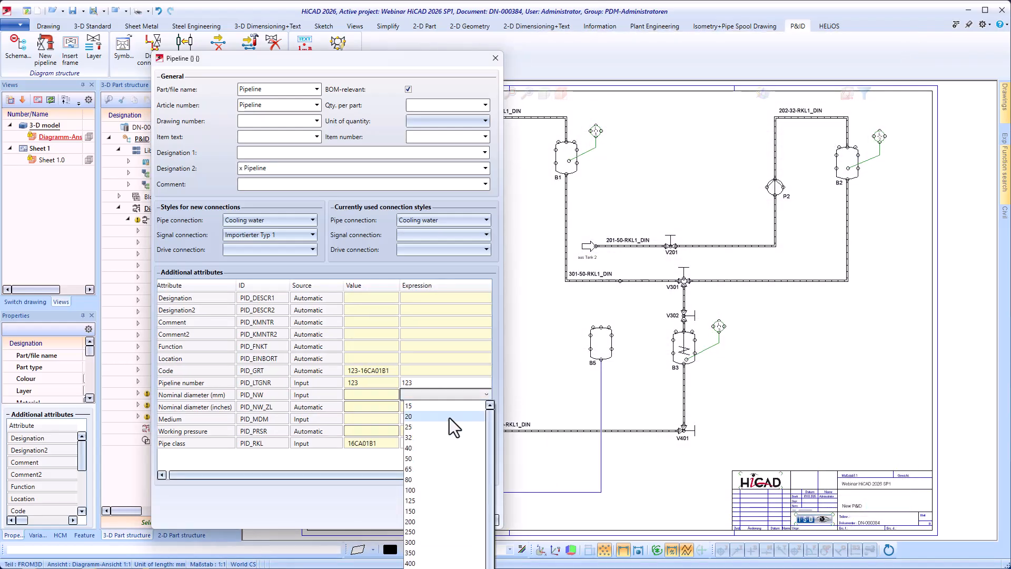
left_click(421, 479)
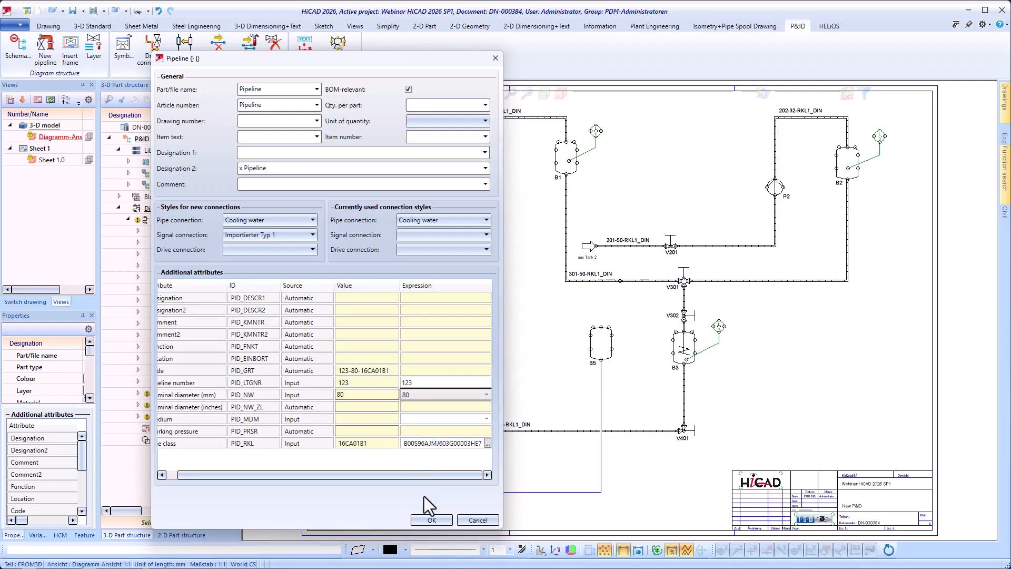
left_click(430, 519)
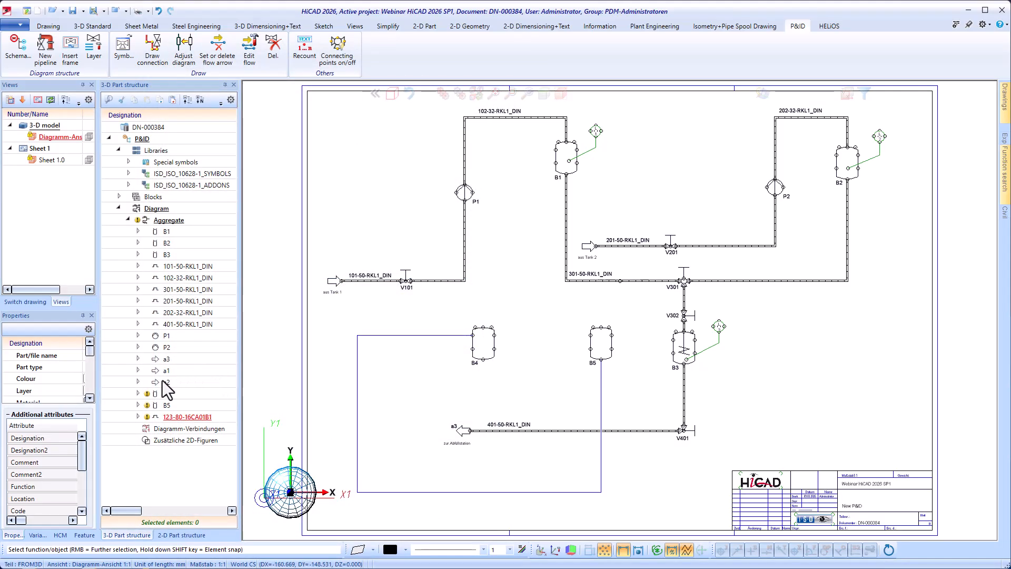
Step: Add the pipeline code 123-80-16CA01B1 as a text label alongside the vertical run of pipeline 123 below vessel B4's level
right_click(404, 491)
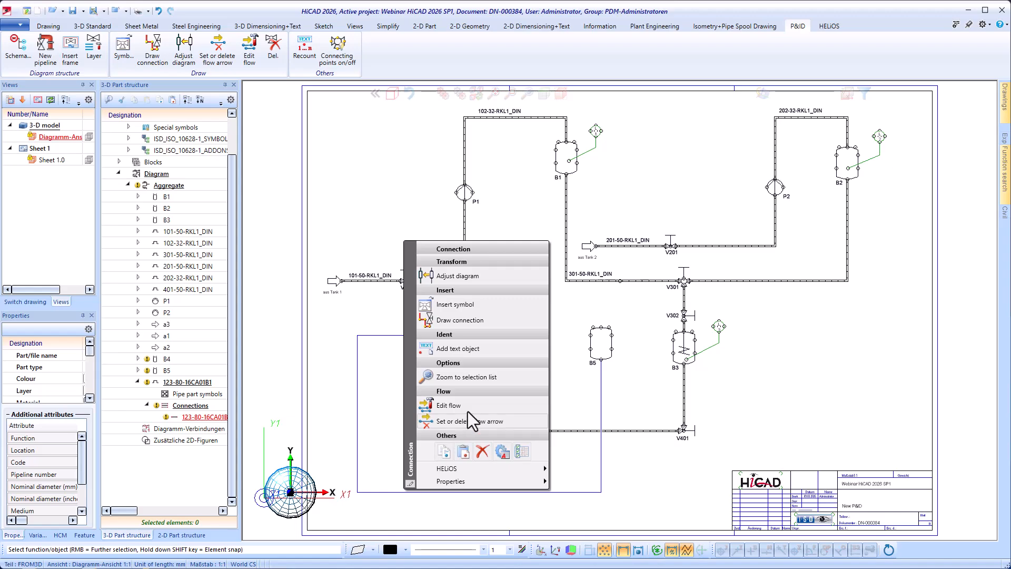
left_click(463, 349)
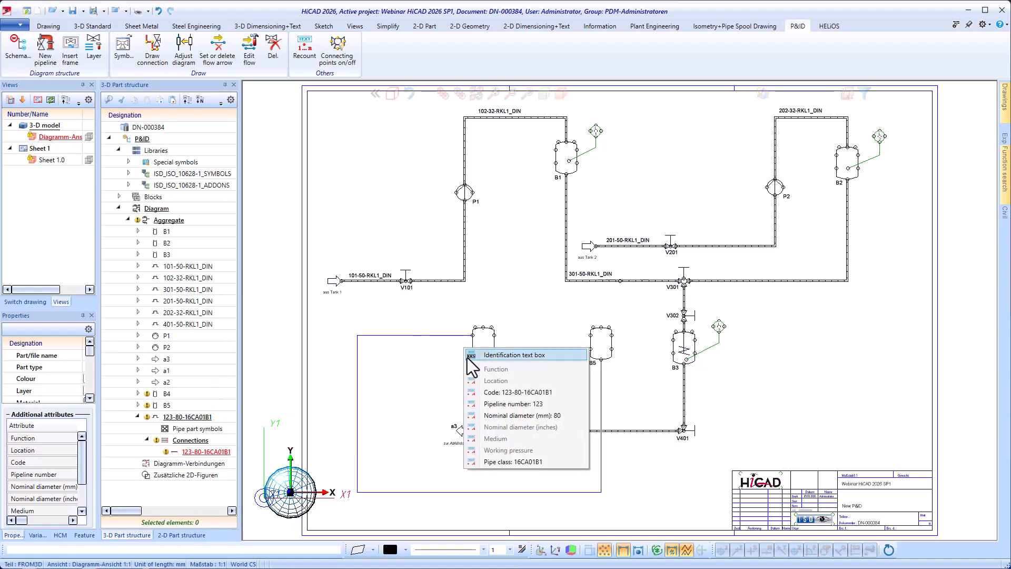
left_click(500, 392)
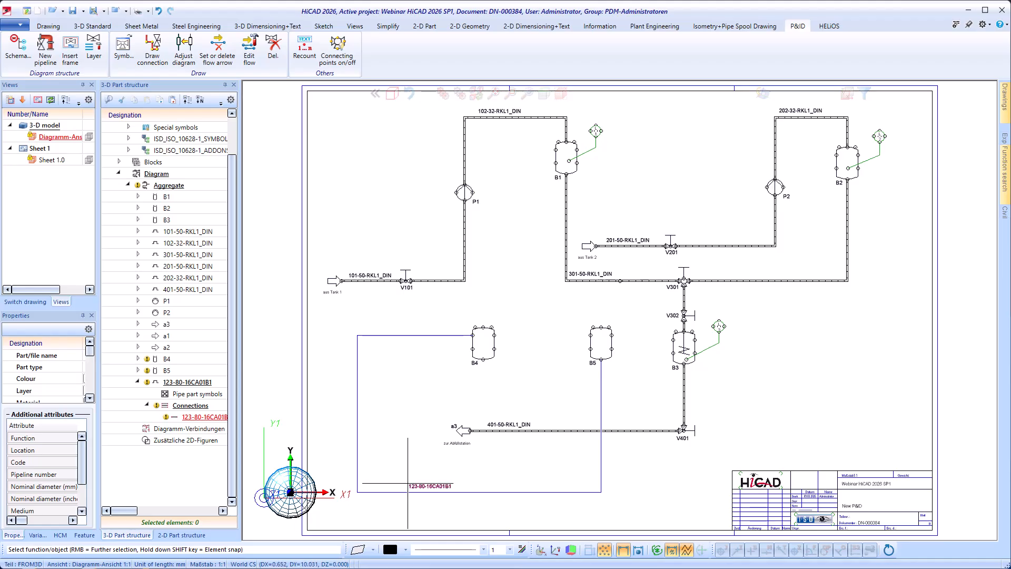
left_click(364, 457)
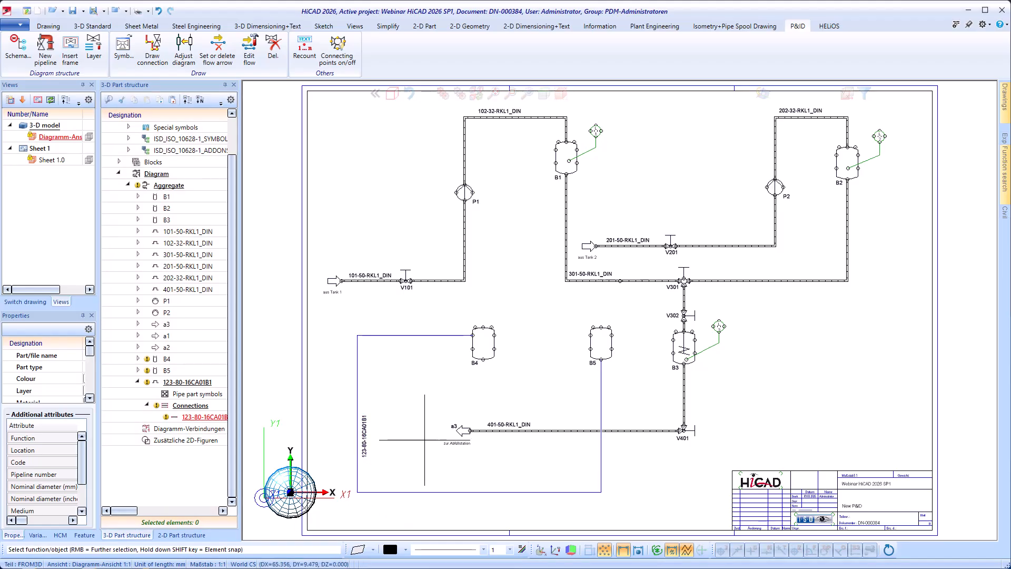
Step: Insert two RTV02 shut-off valves into pipeline 123, one on the lower horizontal run and one on the vertical run below B5
left_click(126, 53)
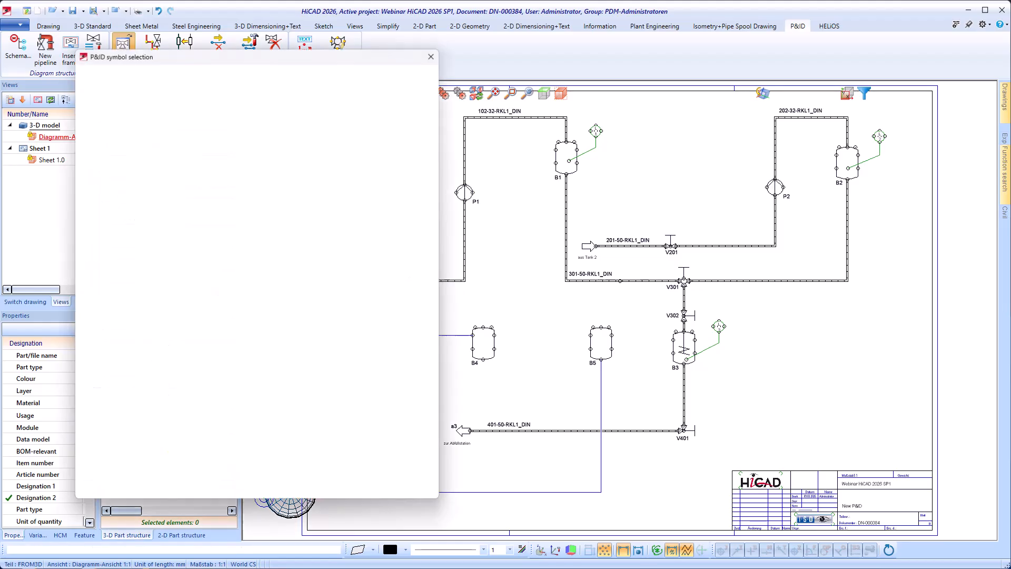
left_click_drag(435, 121, 438, 135)
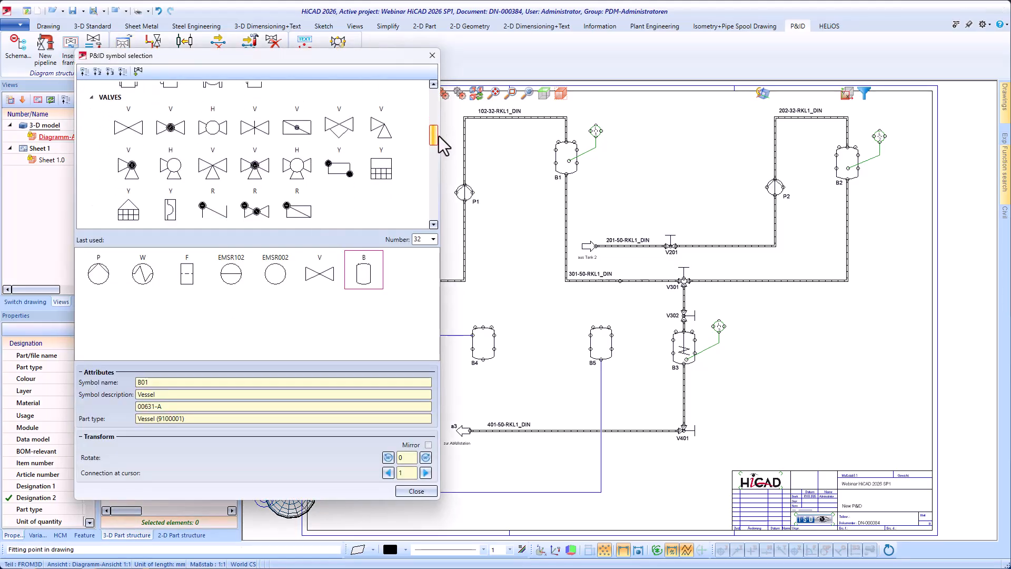
left_click(175, 135)
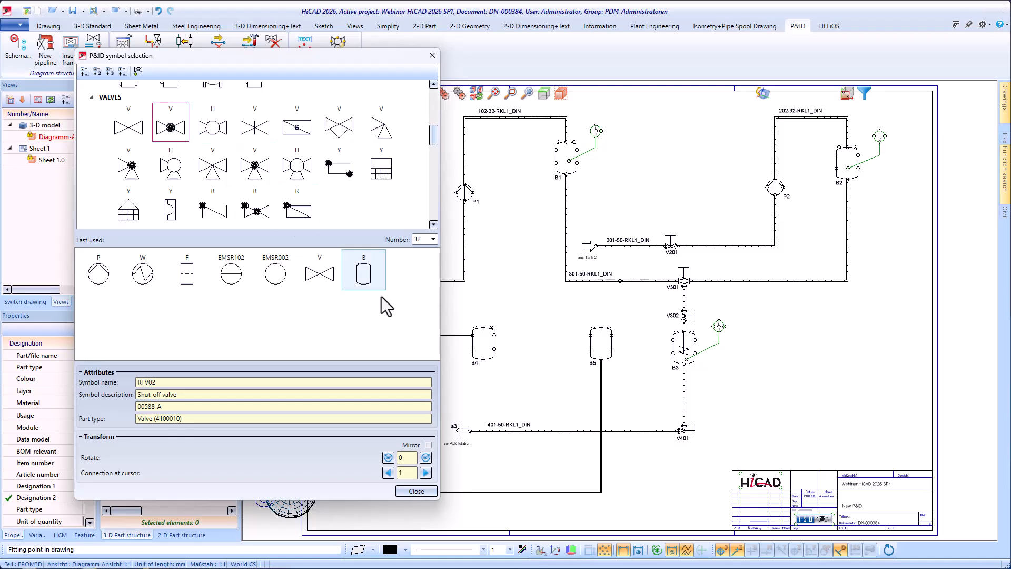
scroll(507, 490, "up", 3)
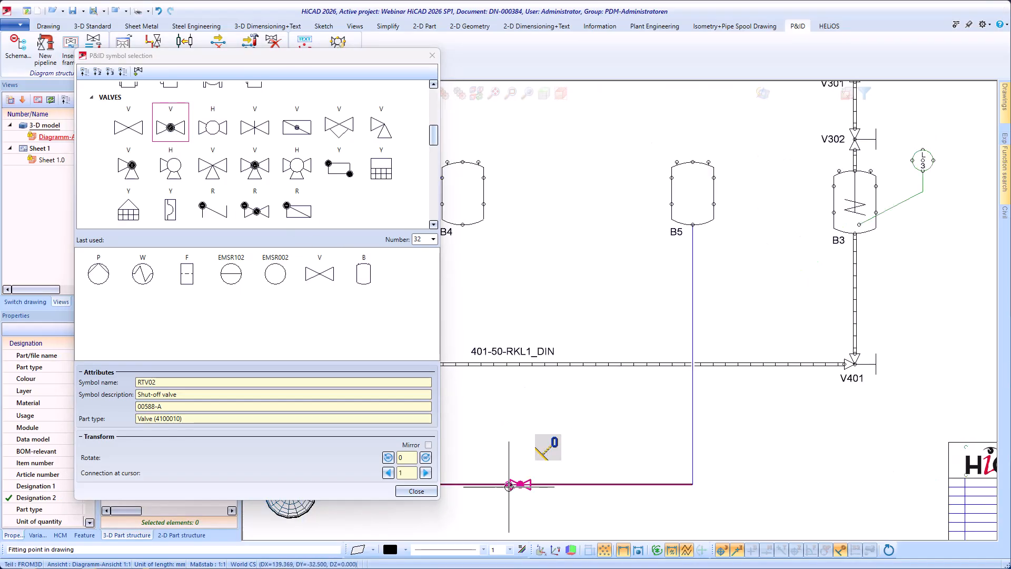
left_click(510, 484)
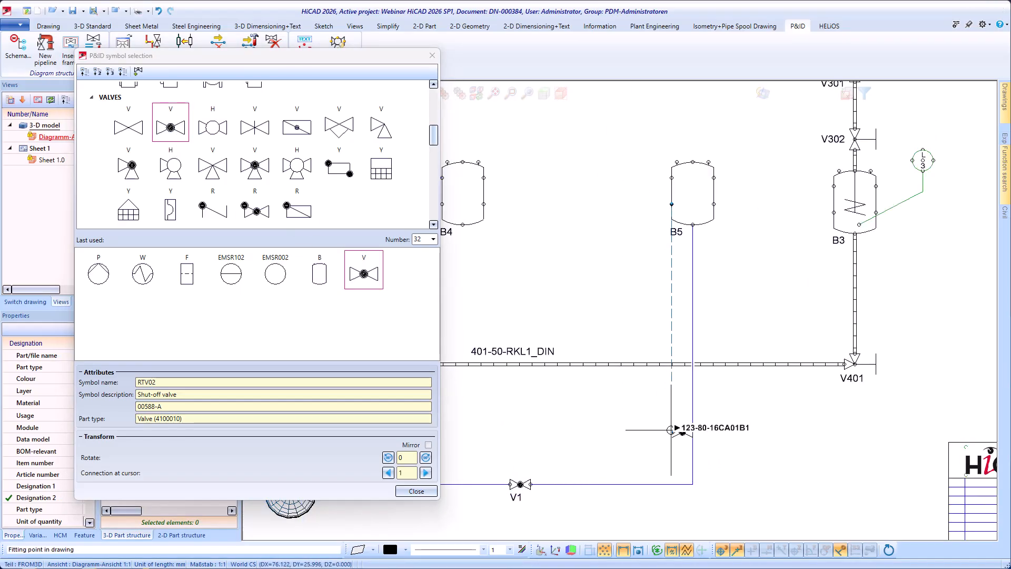
left_click(694, 426)
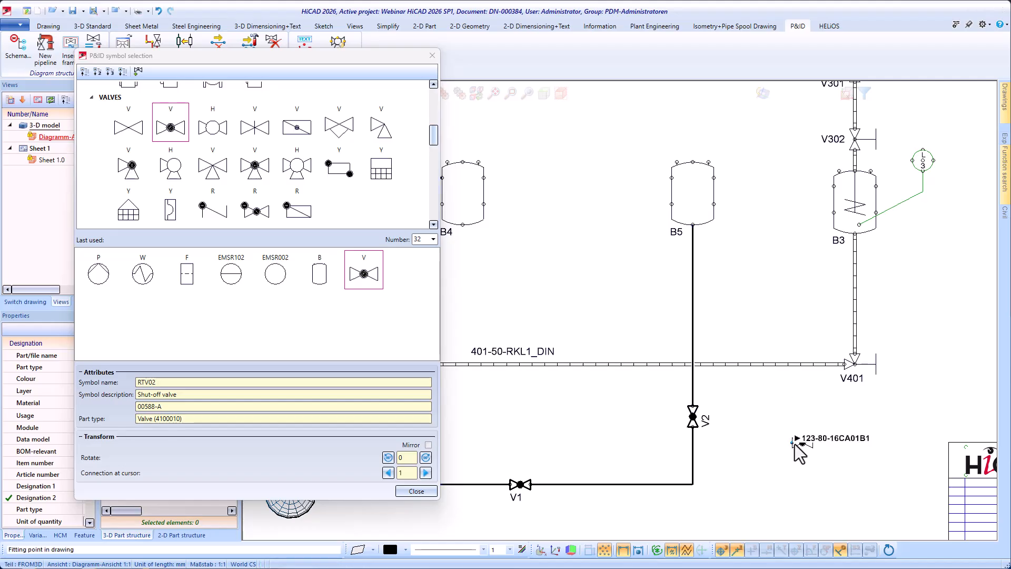
middle_click(794, 444)
scroll(636, 414, "down", 1)
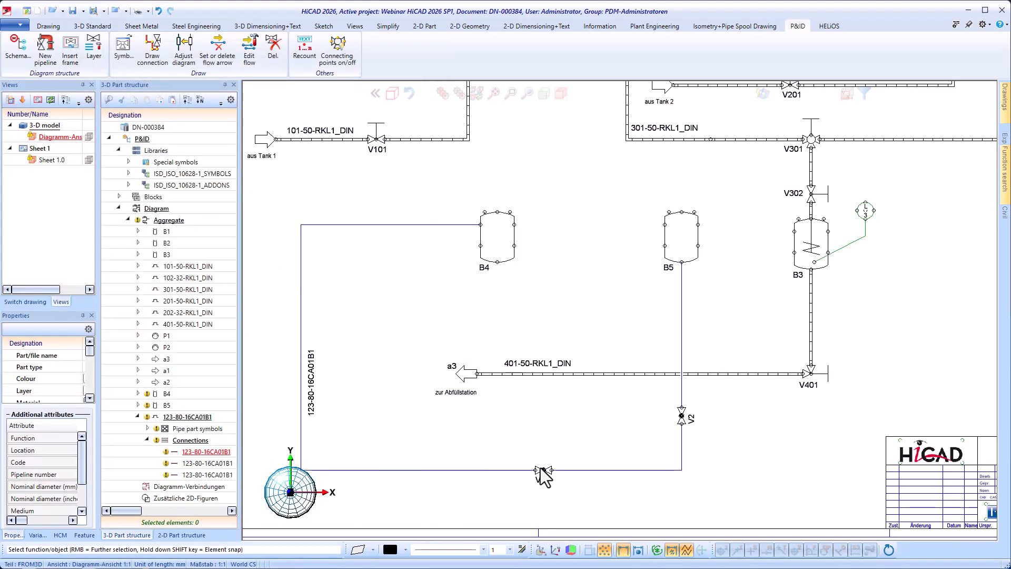
Step: Examine the attributes of the shut-off valve on pipeline 123's horizontal run, including its inherited pipeline number, nominal diameter and pipe class
double_click(541, 467)
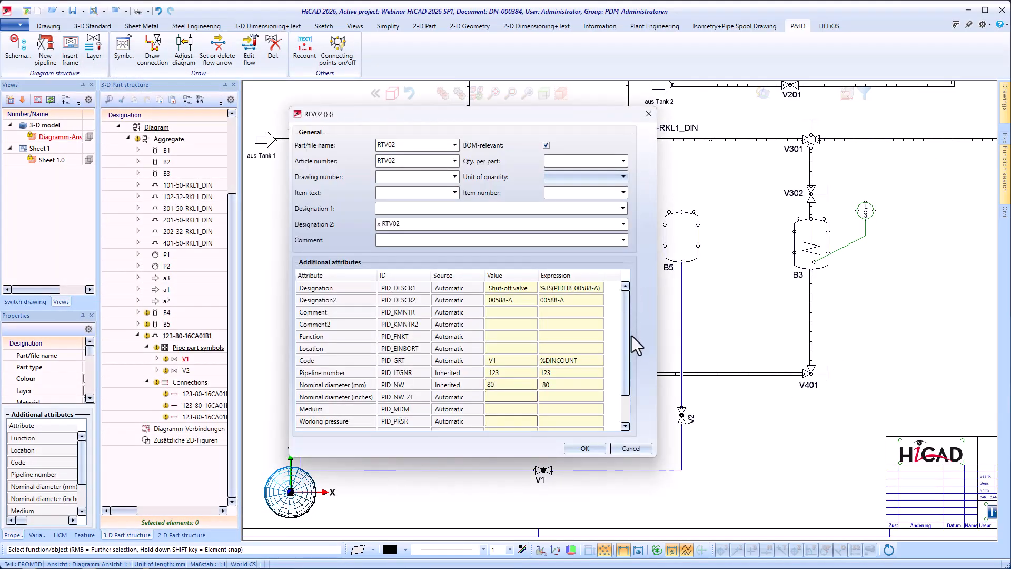
left_click_drag(627, 336, 631, 369)
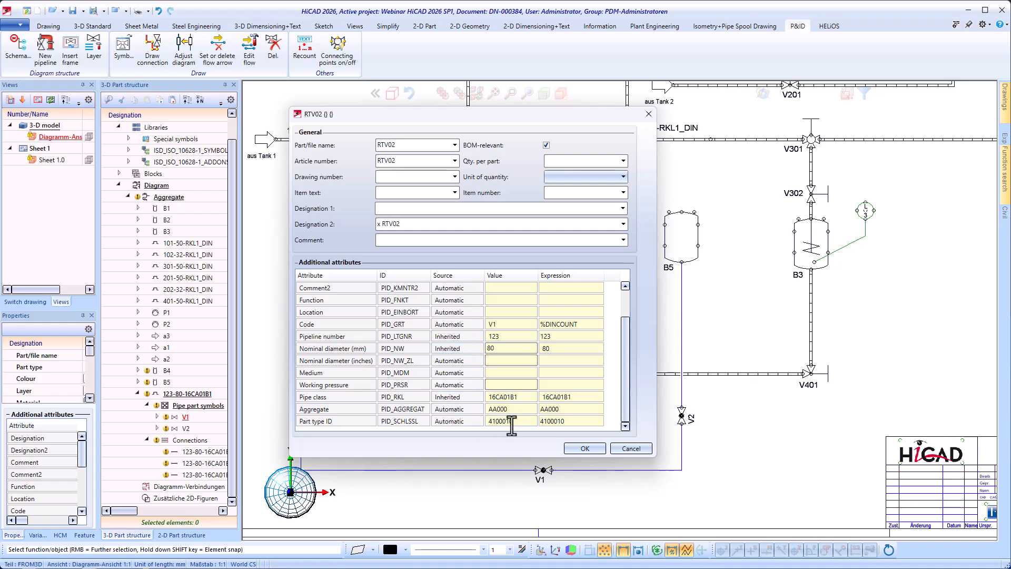
left_click(586, 449)
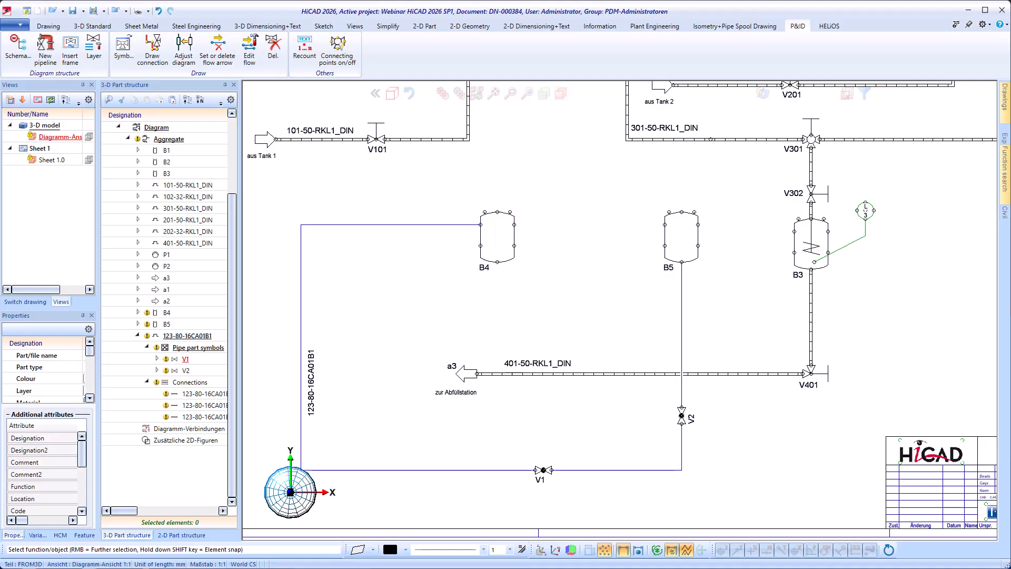
Step: Adjust the diagram by moving vessel B4 down and slightly towards B5, with its pipe connection following
right_click(515, 271)
left_click(555, 306)
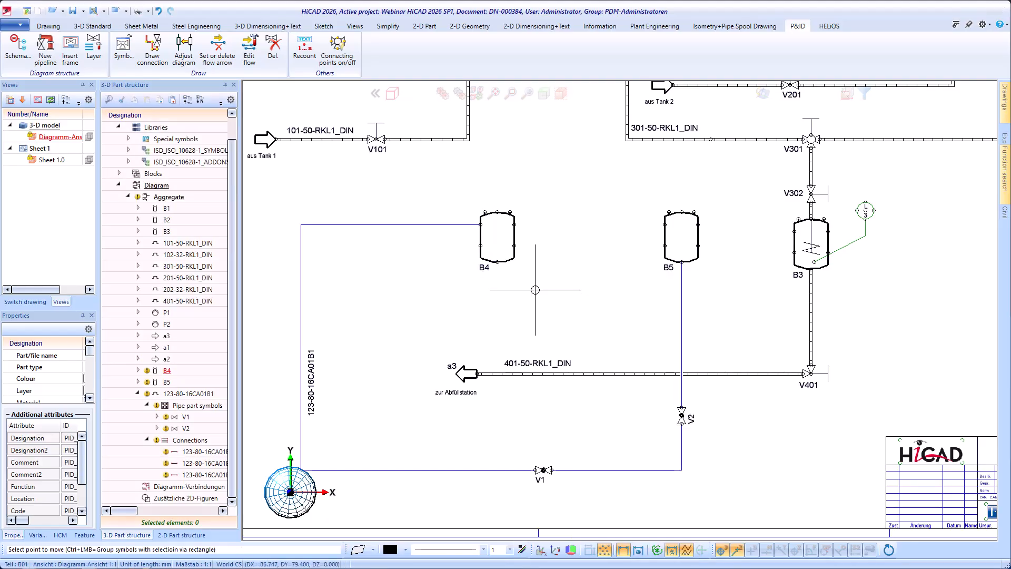
left_click(498, 261)
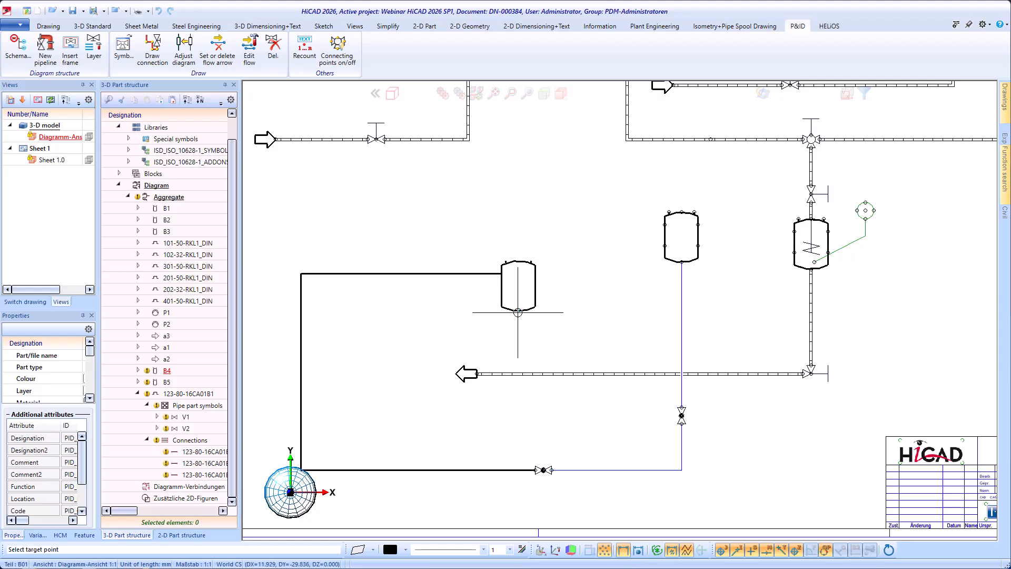
left_click(518, 310)
Step: Try shifting the lower horizontal run of pipeline 123 upwards
left_click(491, 469)
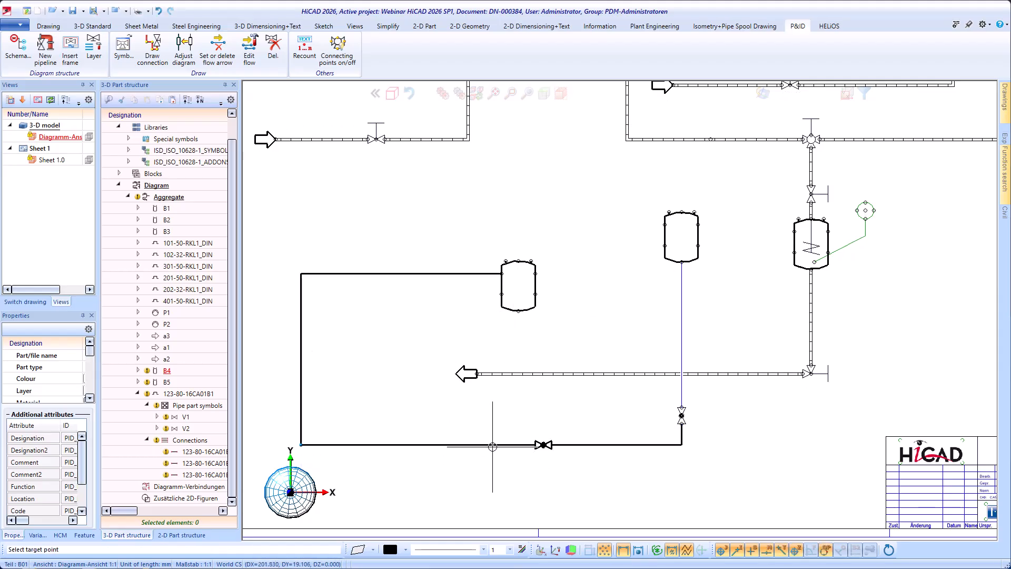
left_click(486, 469)
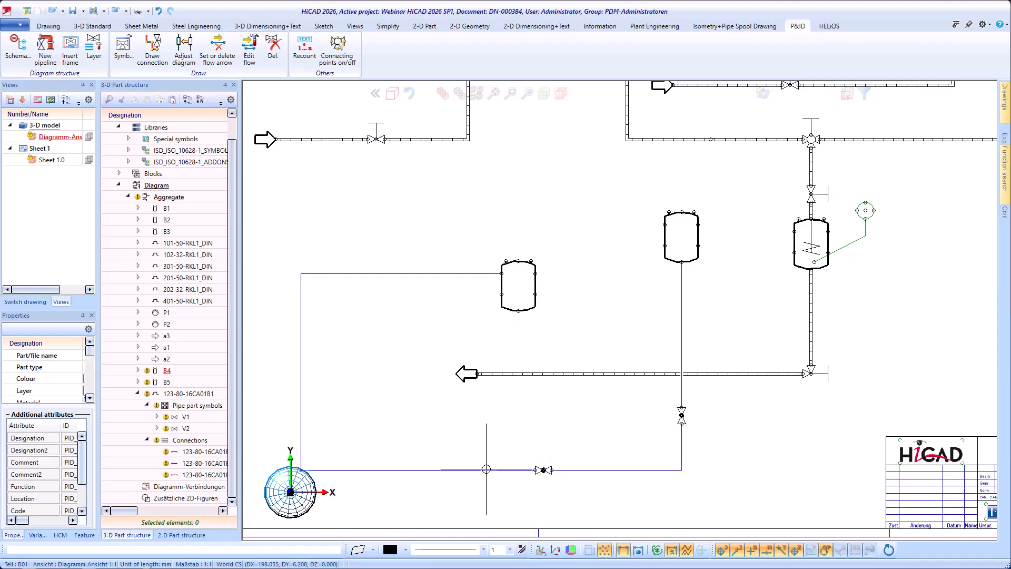
Step: Move pump P2, vessel B2 and its measuring point together as a rectangle-selected group, slightly up and to the right
scroll(487, 479, "down", 3)
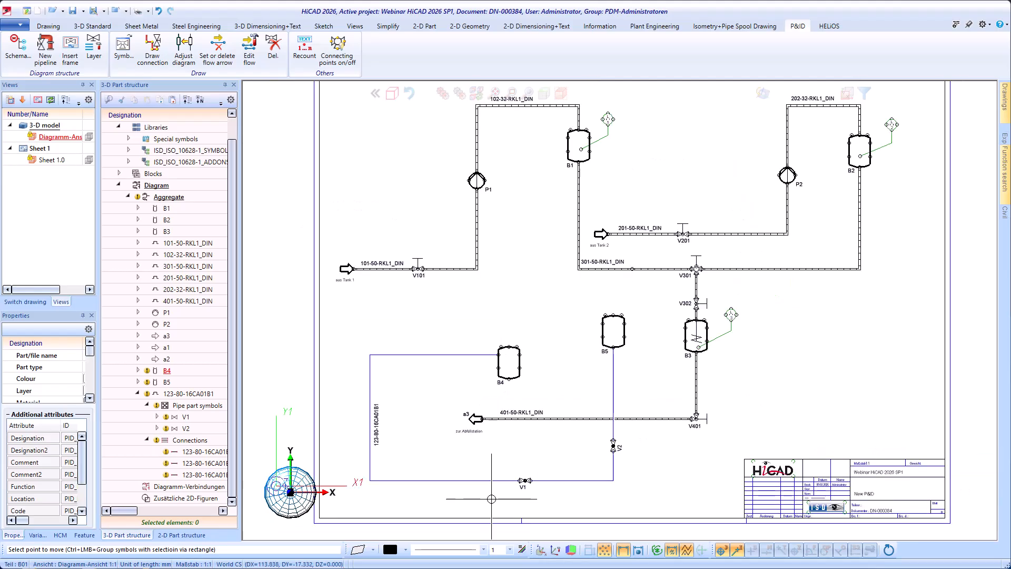
right_click(897, 223)
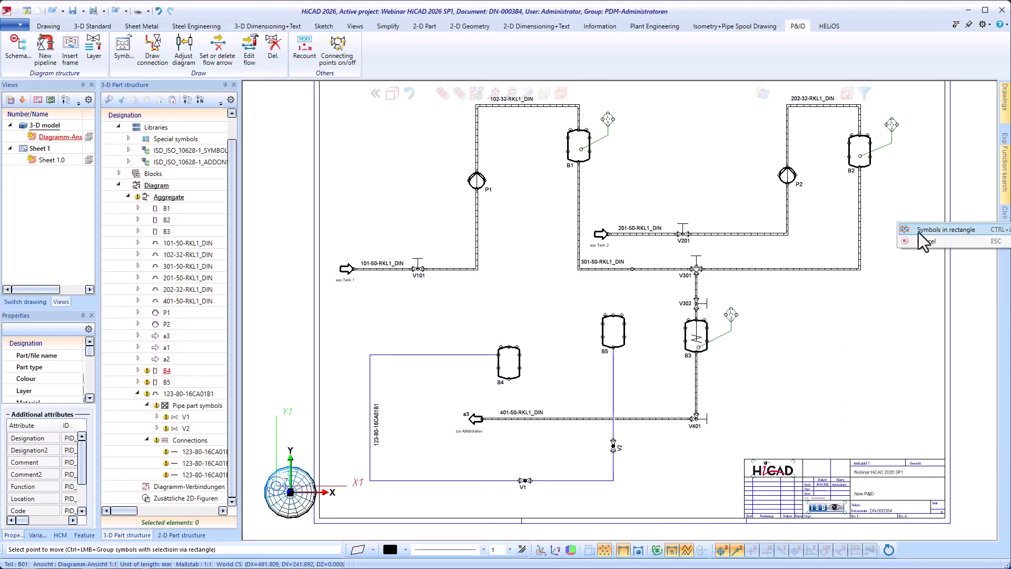
left_click(929, 241)
left_click_drag(915, 222, 759, 97)
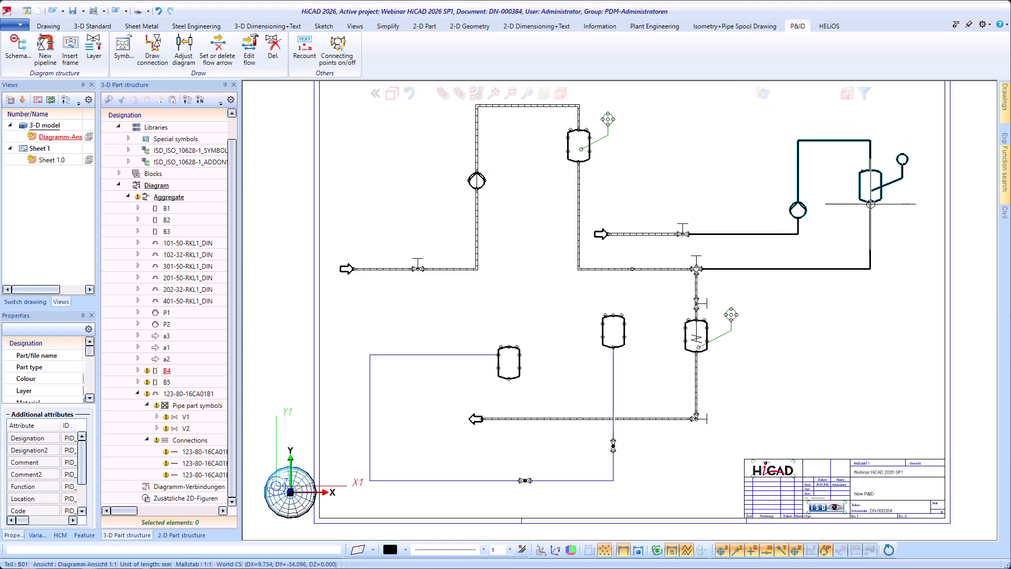
left_click(872, 162)
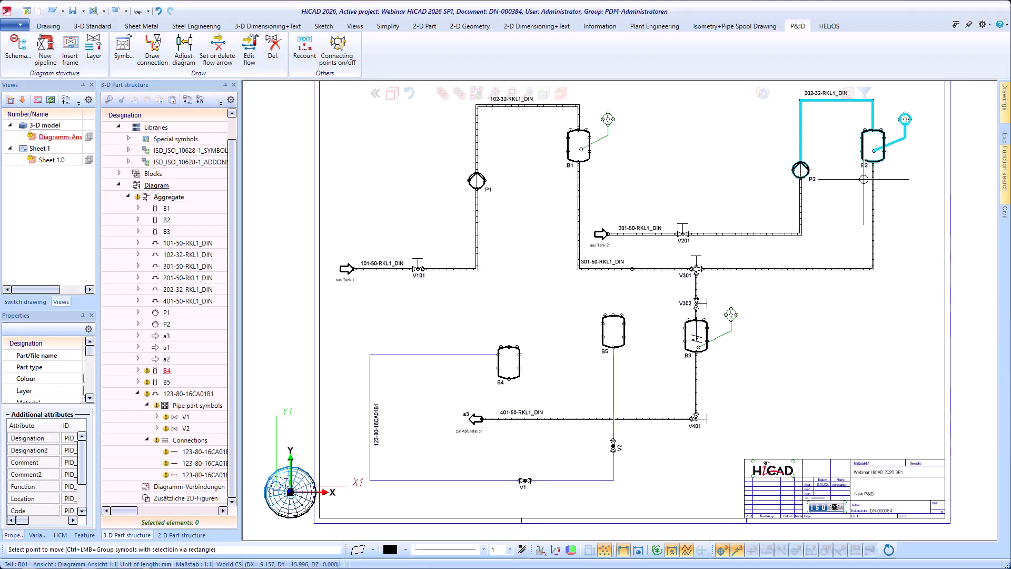
middle_click(510, 218)
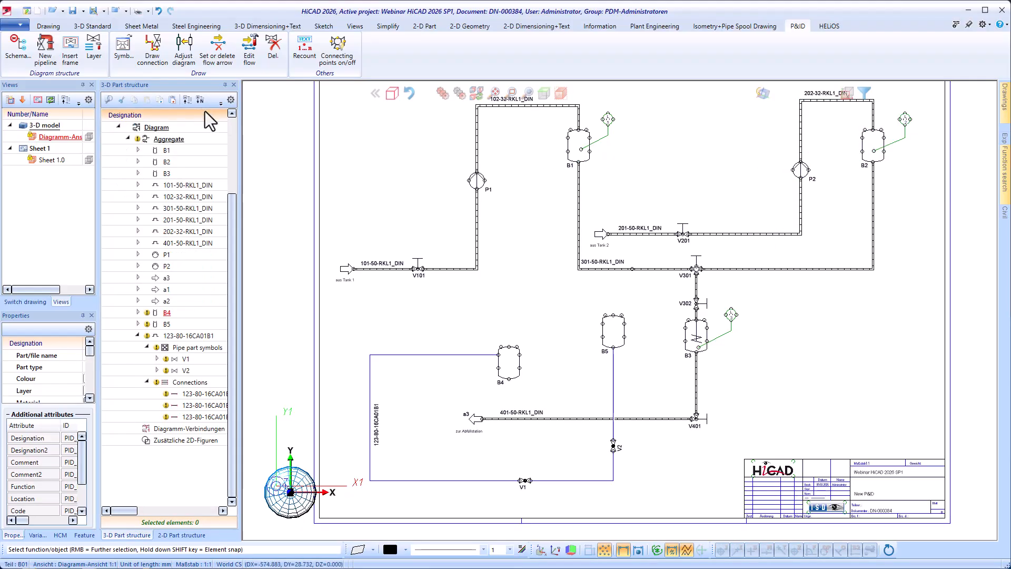
Step: Generate the drawing's bill of materials on screen with the HiCAD_PID3D configuration
left_click(48, 27)
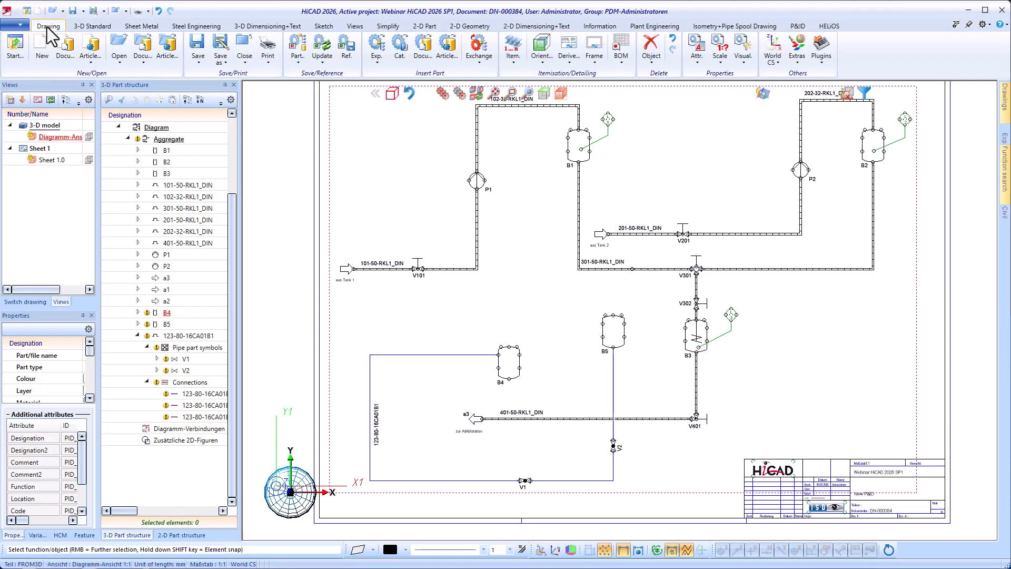
left_click(622, 50)
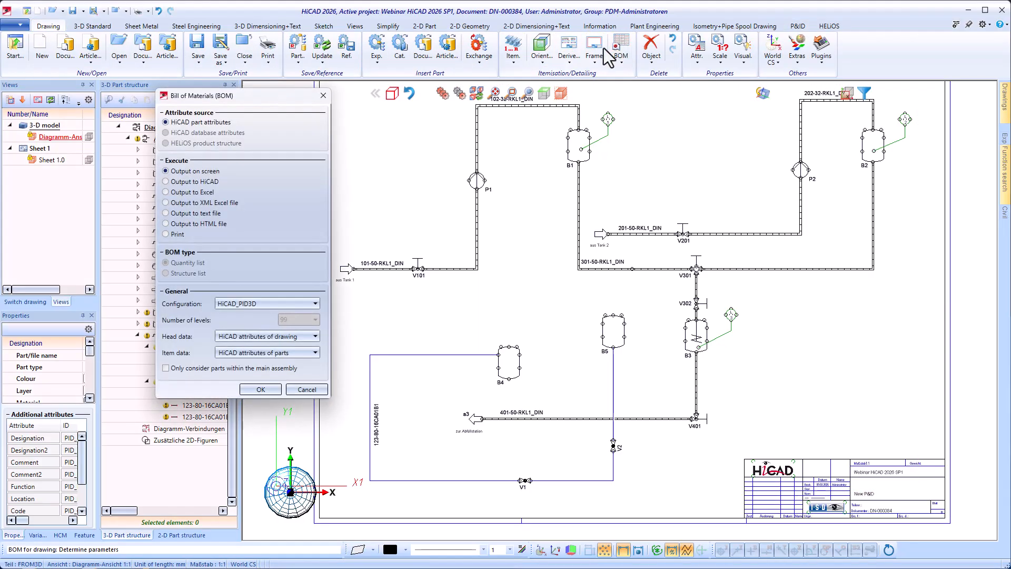
left_click(261, 389)
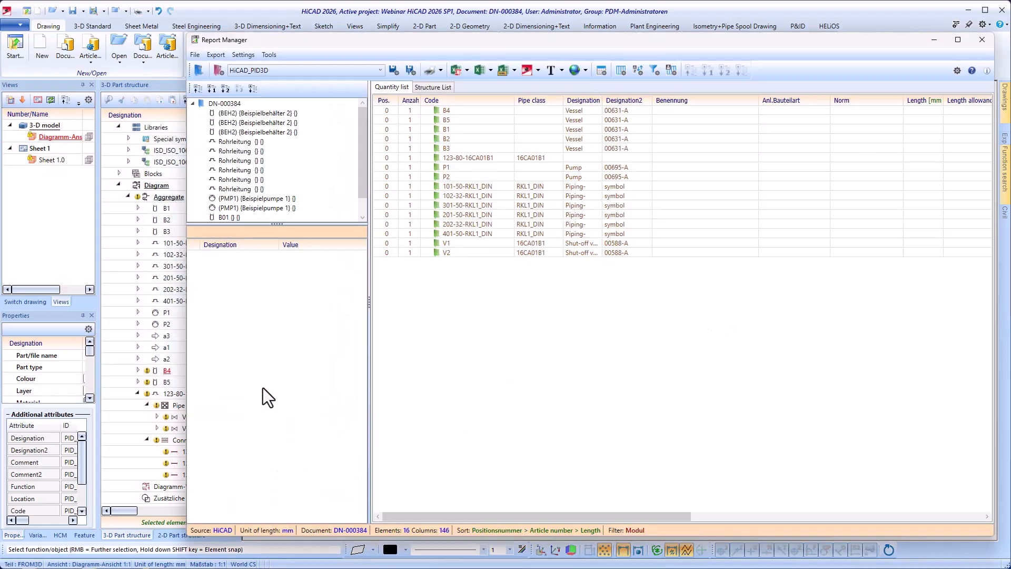
Step: Transfer the bill of materials into the HiCAD drawing as a table in the sheet's upper left corner and review it
left_click(526, 71)
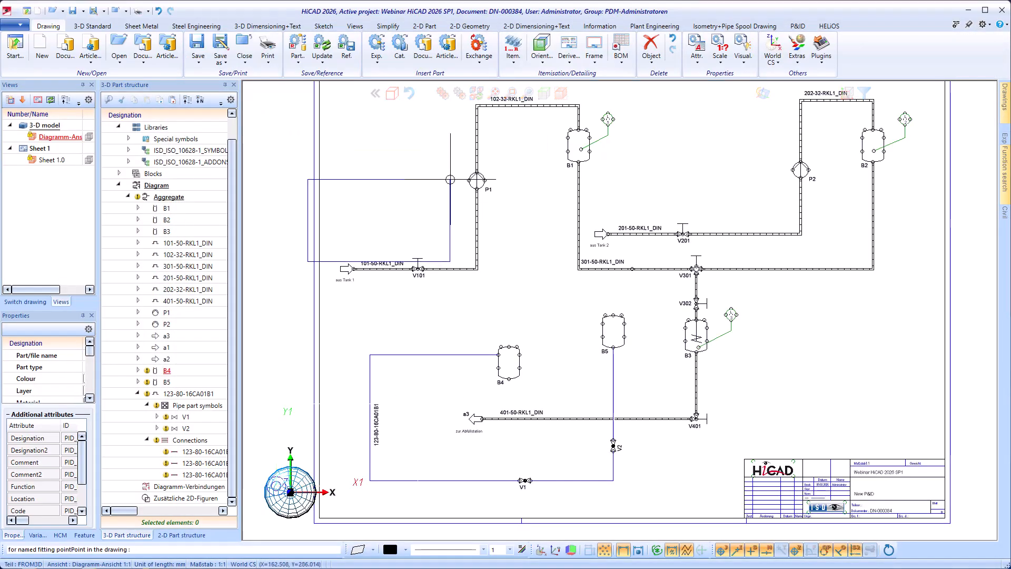
scroll(450, 220, "down", 1)
left_click(461, 109)
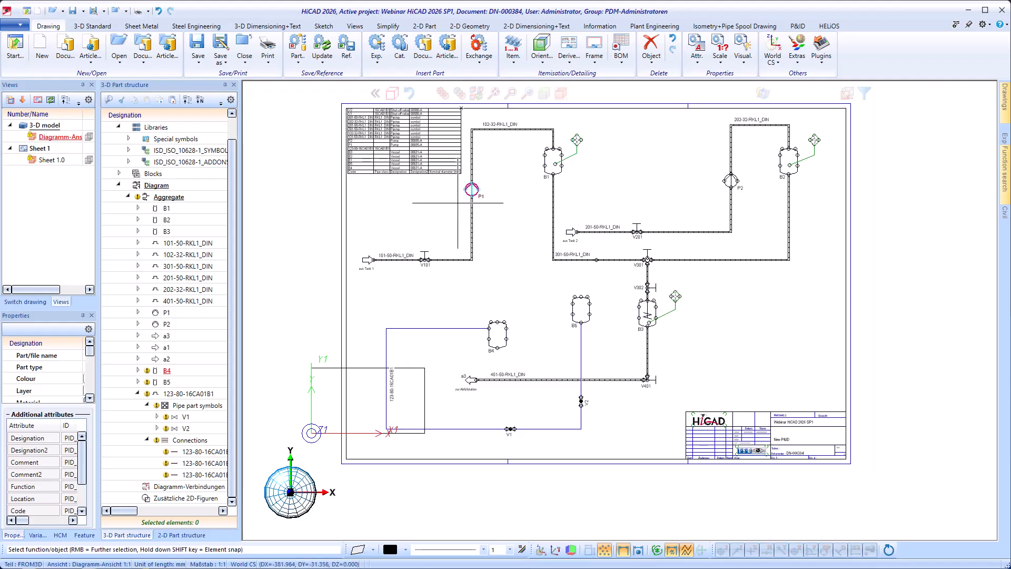
scroll(287, 112, "up", 4)
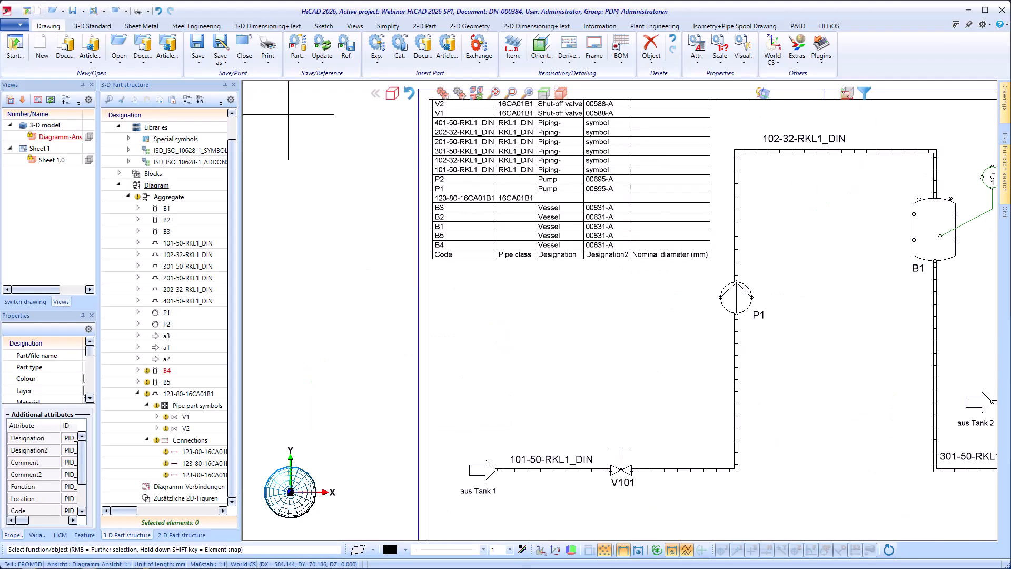
middle_click(299, 200)
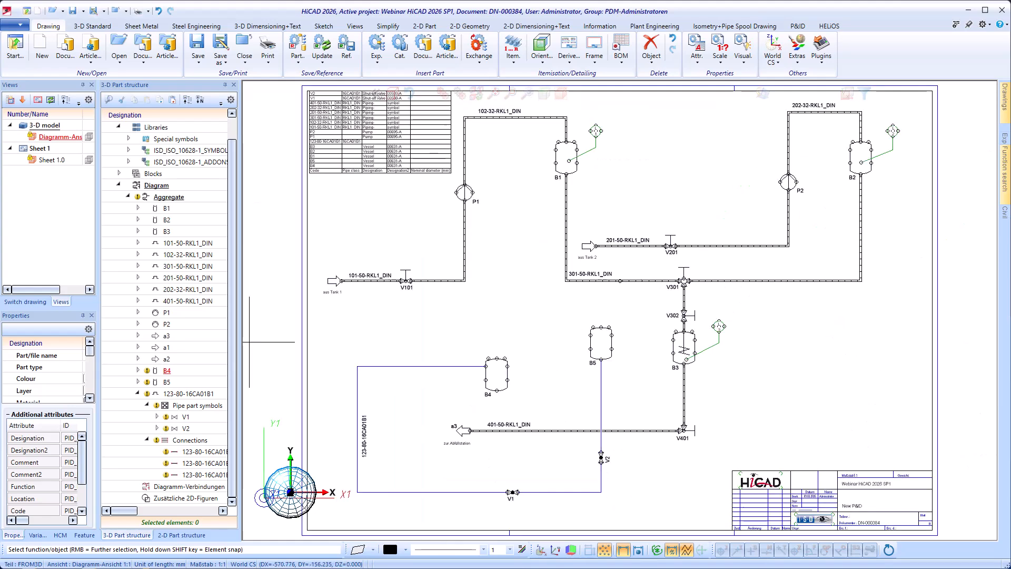